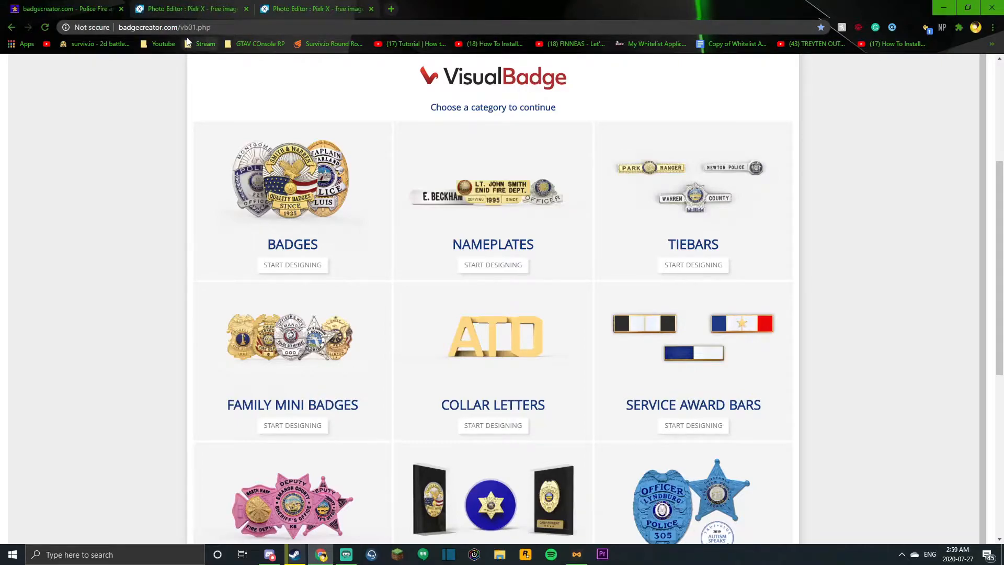
# Step: Start designing from the Badges category and choose badge model S661EO for customization
pyautogui.click(310, 267)
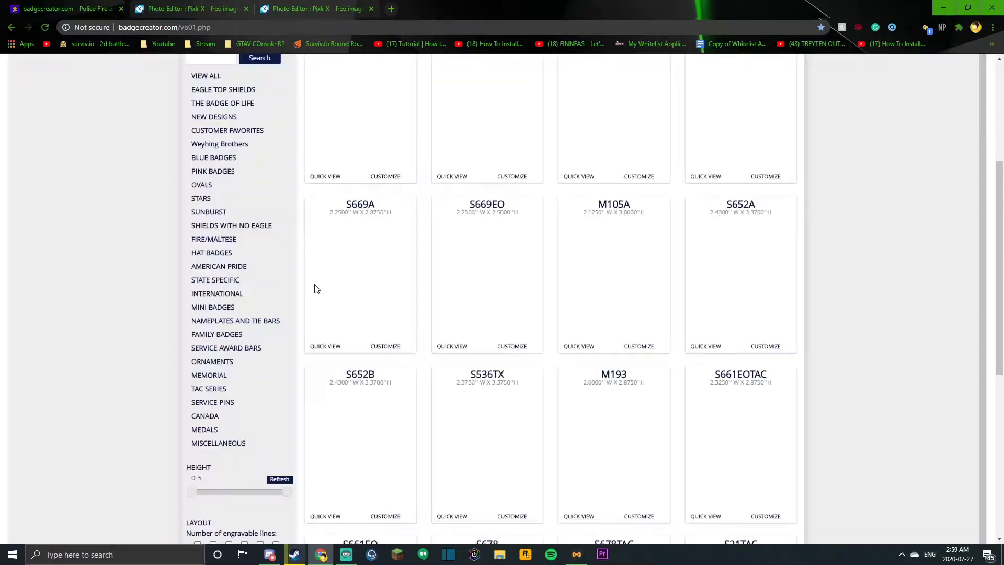
pyautogui.scroll(4, 315, 285)
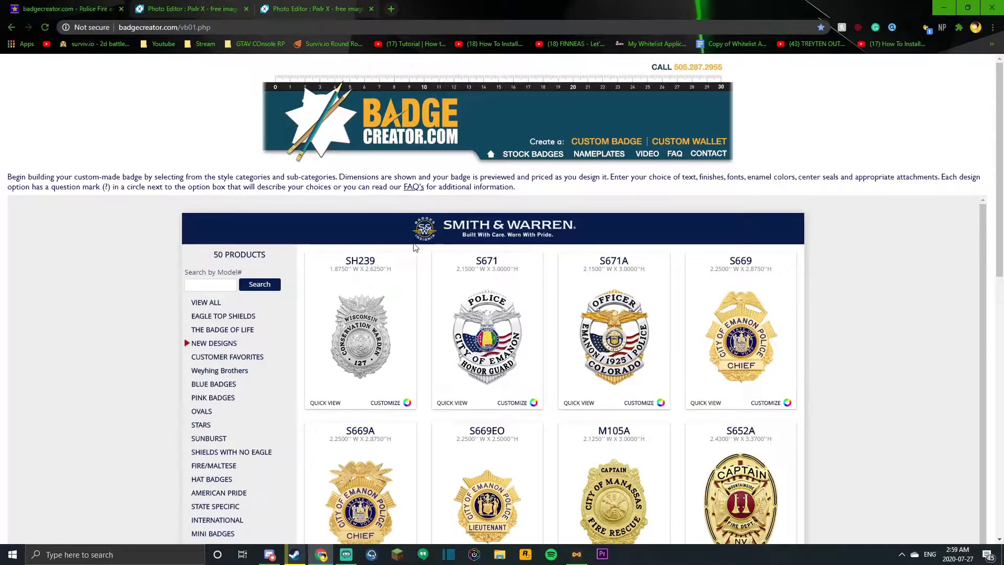
pyautogui.scroll(-6, 415, 247)
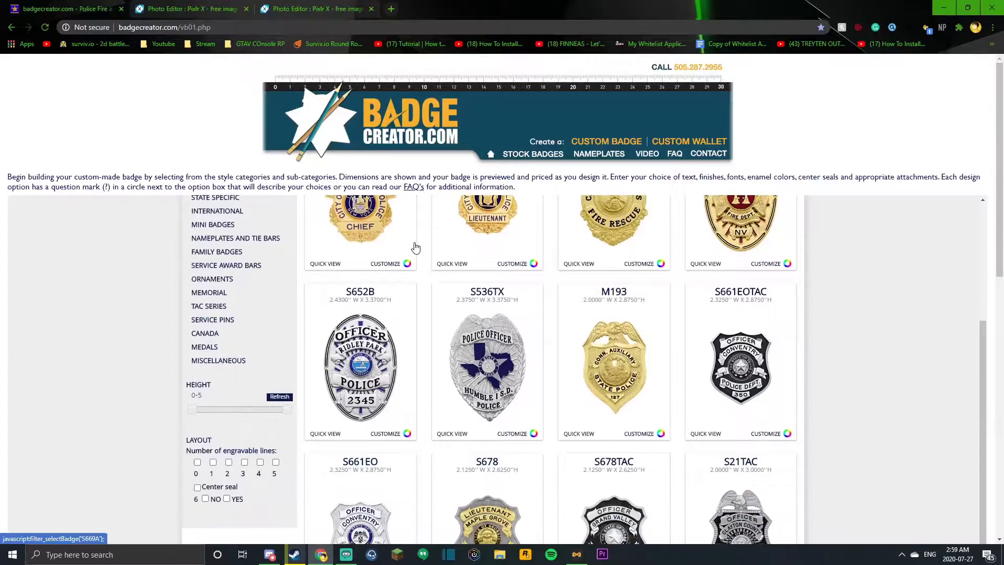
pyautogui.scroll(-6, 415, 247)
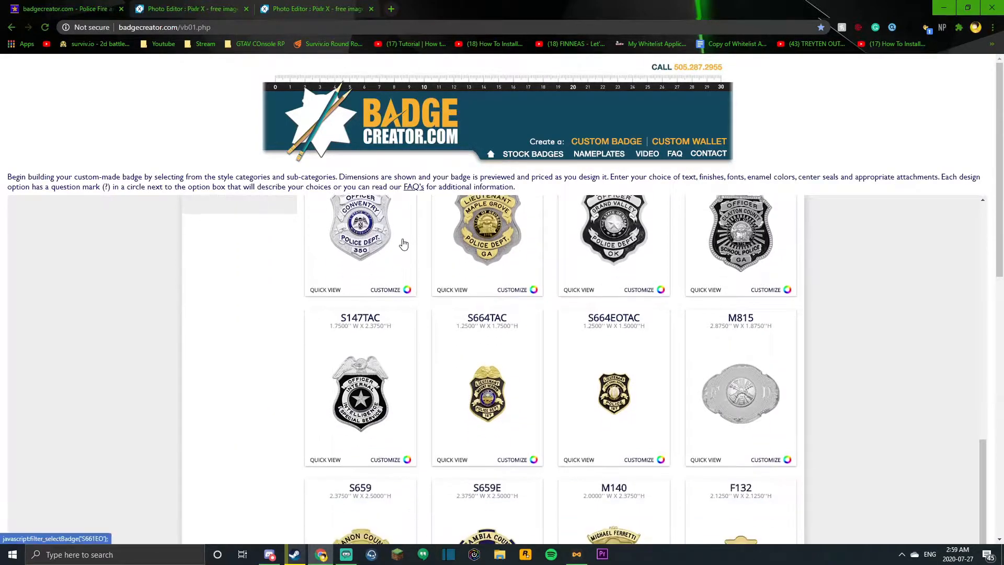
pyautogui.scroll(-3, 404, 244)
pyautogui.scroll(4, 397, 261)
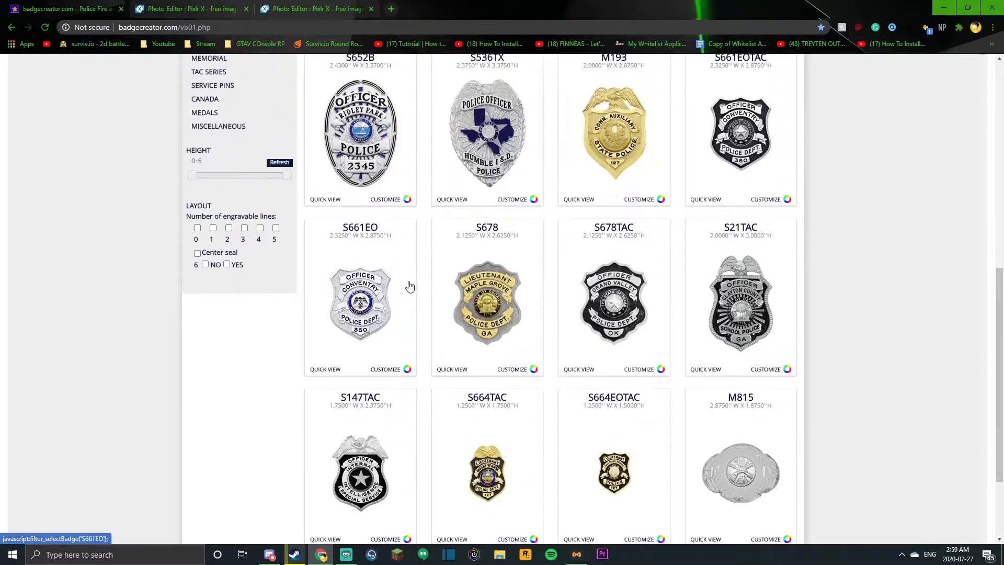
pyautogui.scroll(2, 410, 286)
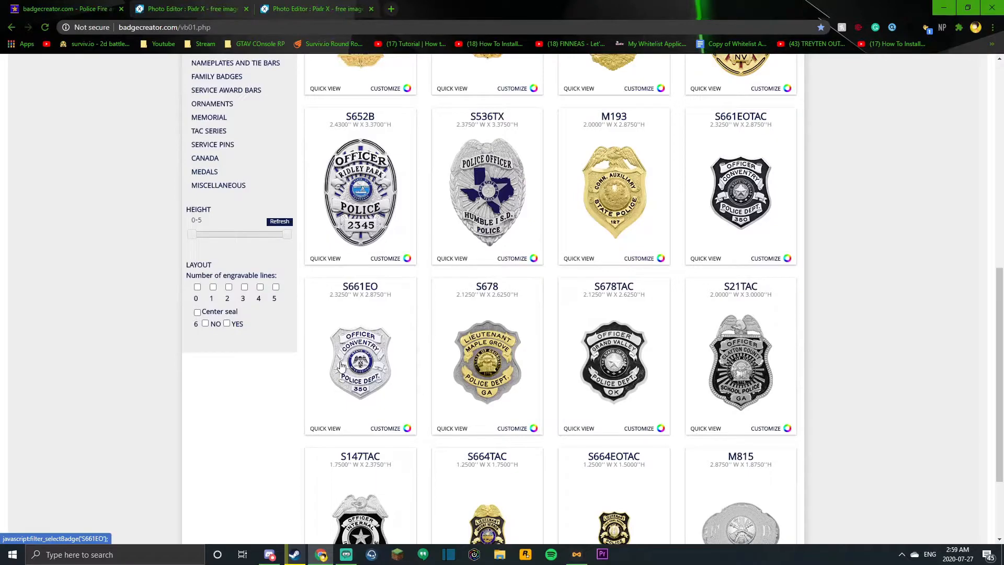
pyautogui.click(357, 354)
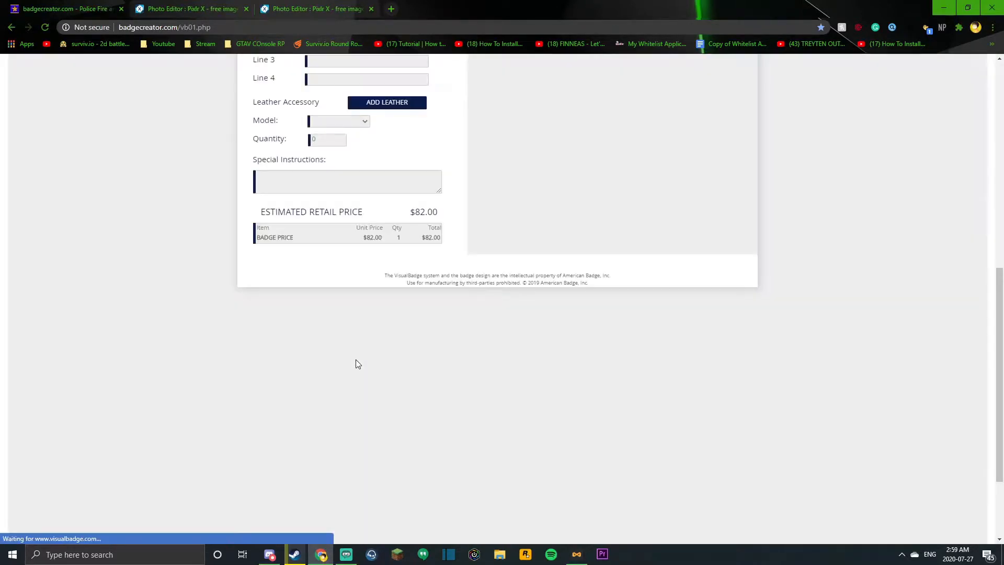
# Step: Try several finishes on the badge, including COTE D'OR, GOL-RAY W/SIL-RAY PANELS, SIL-RAY and GOL-RAY
pyautogui.scroll(-1, 481, 306)
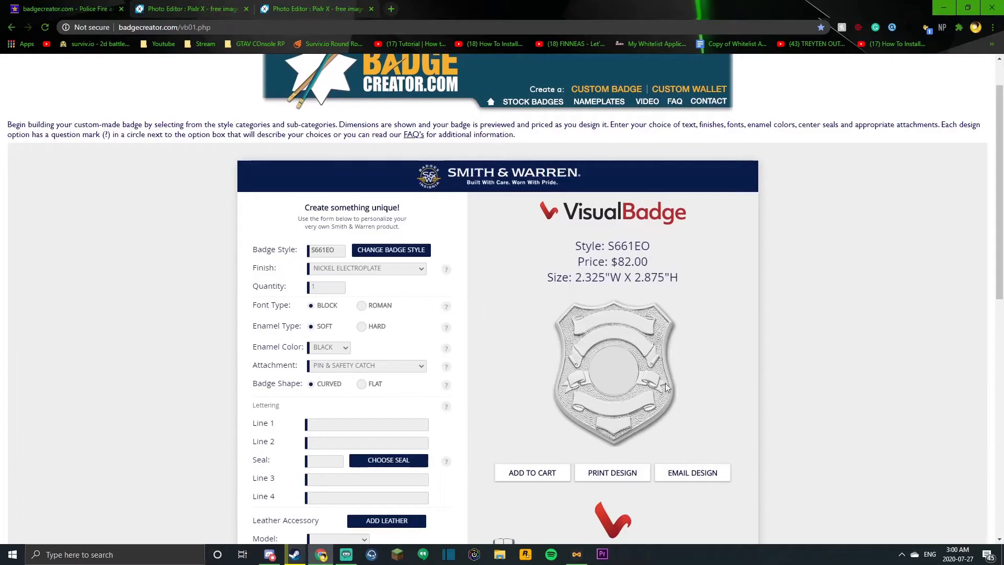
pyautogui.scroll(-2, 602, 334)
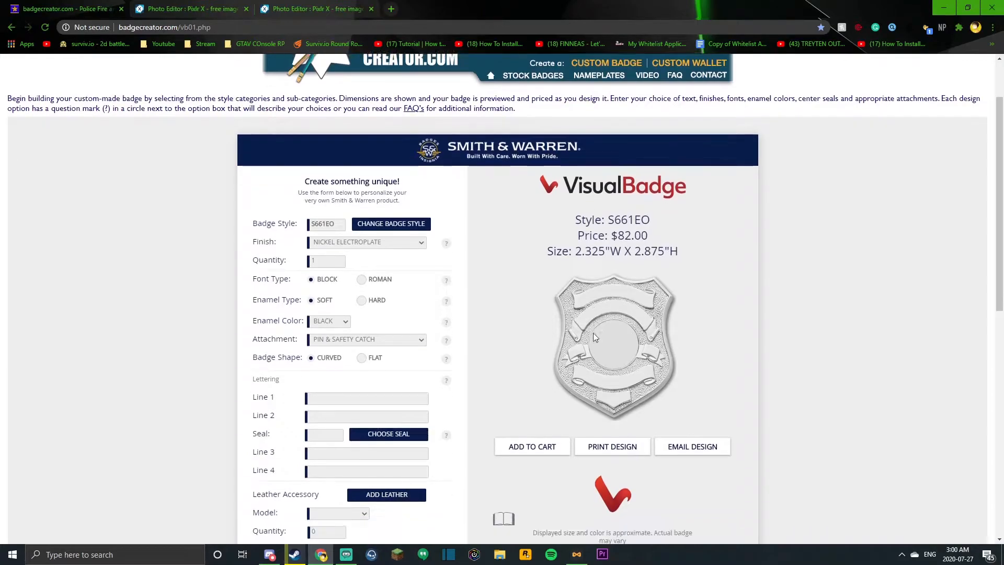
pyautogui.scroll(2, 605, 224)
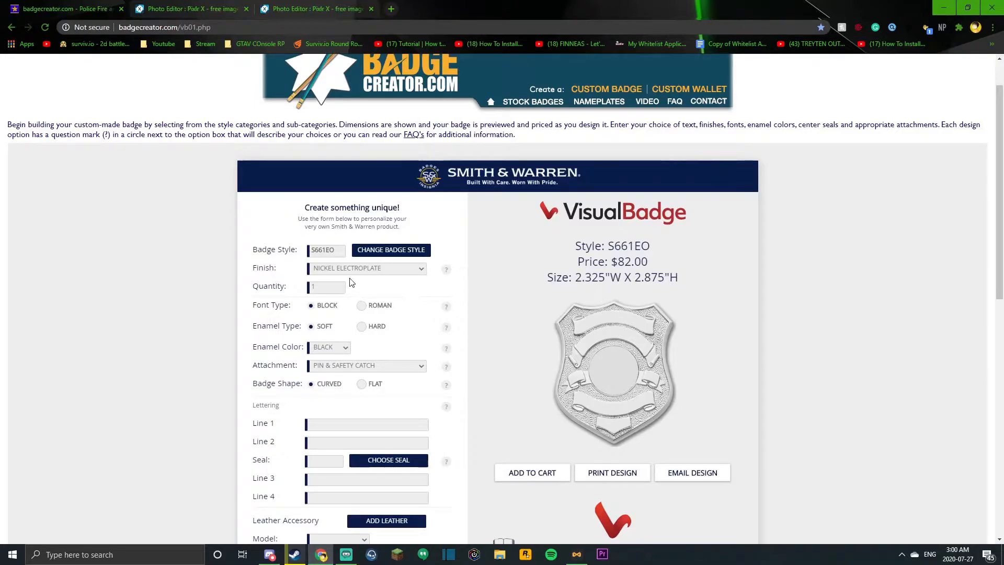
pyautogui.click(307, 268)
pyautogui.click(341, 362)
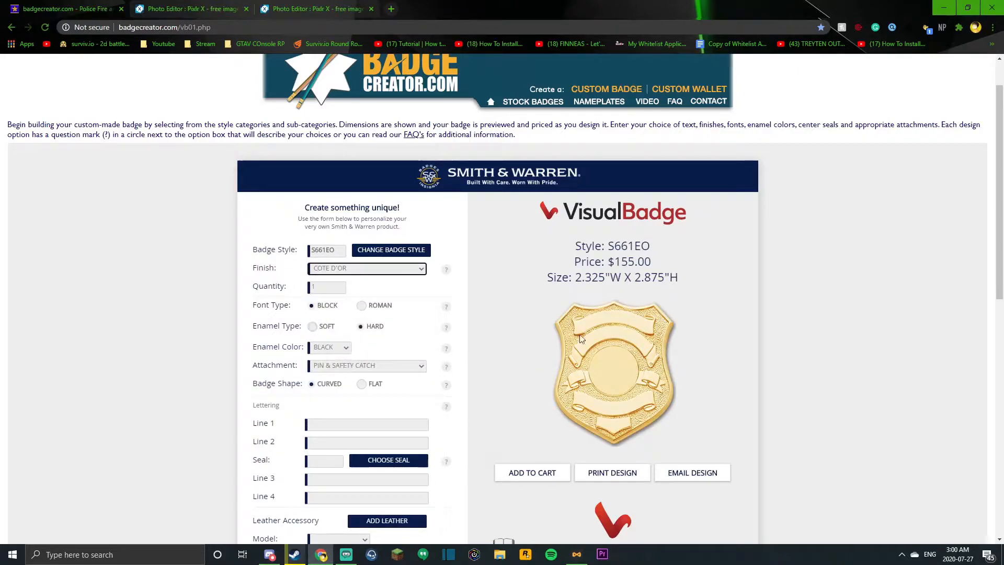
pyautogui.click(333, 269)
pyautogui.click(329, 349)
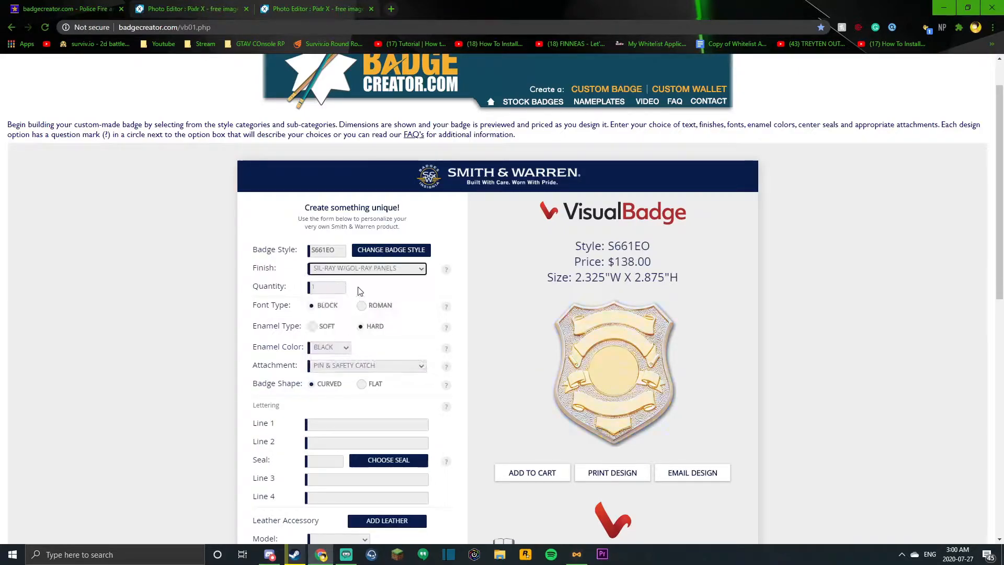
pyautogui.click(352, 268)
pyautogui.click(361, 331)
pyautogui.click(368, 271)
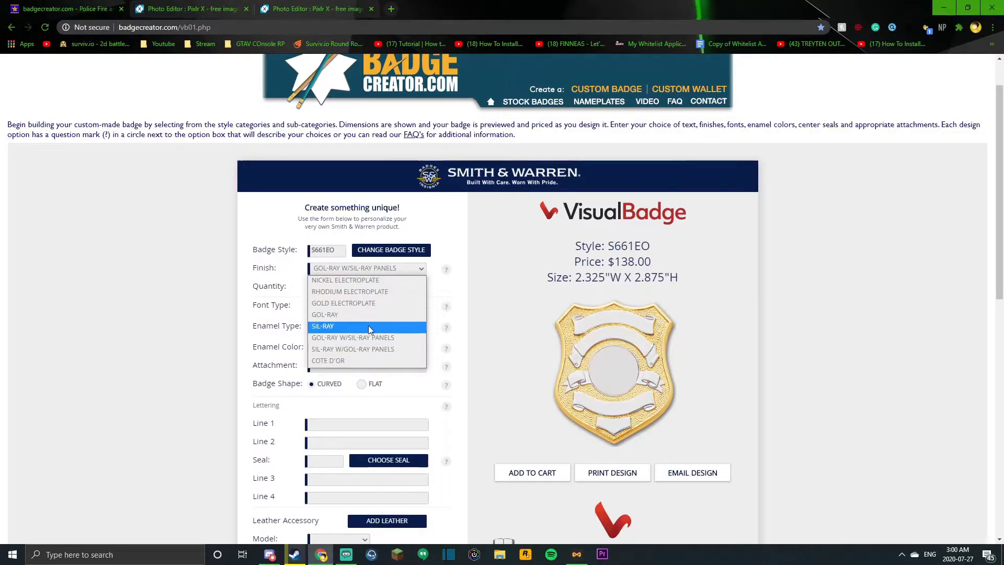
pyautogui.click(367, 325)
pyautogui.click(392, 268)
pyautogui.click(375, 312)
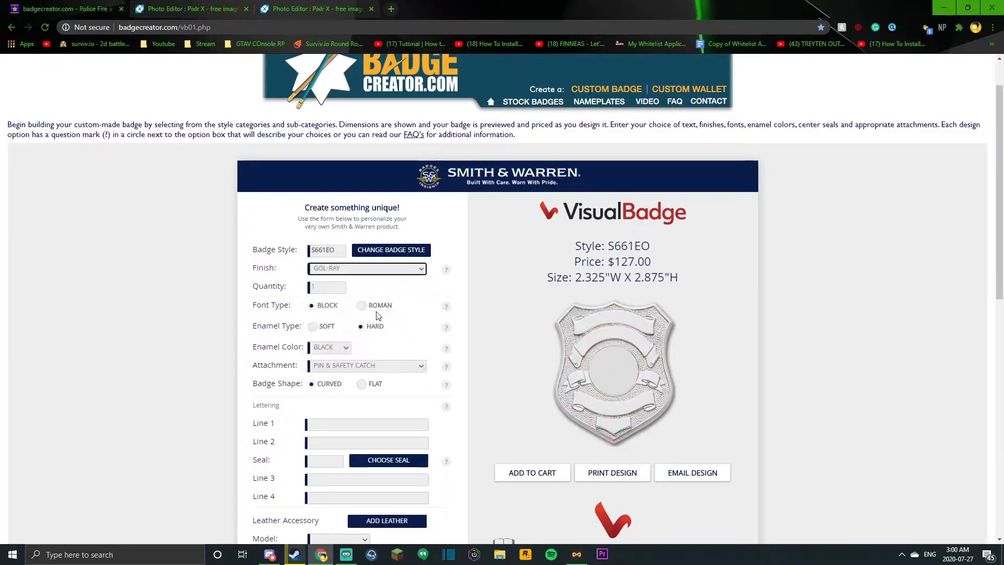
pyautogui.click(379, 269)
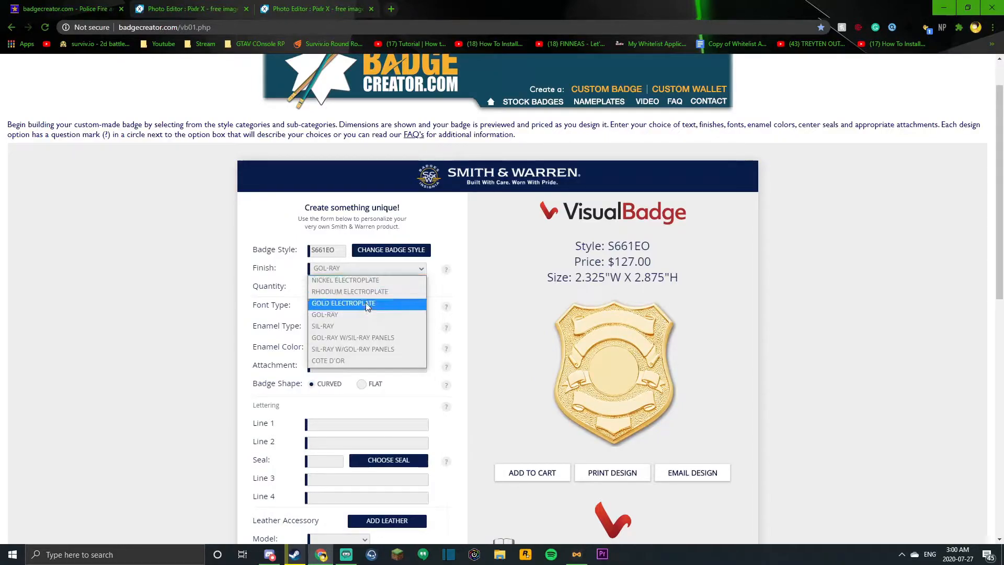
pyautogui.click(360, 331)
# Step: Set the badge finish to SIL-RAY W/GOL-RAY PANELS
pyautogui.click(367, 269)
pyautogui.click(354, 341)
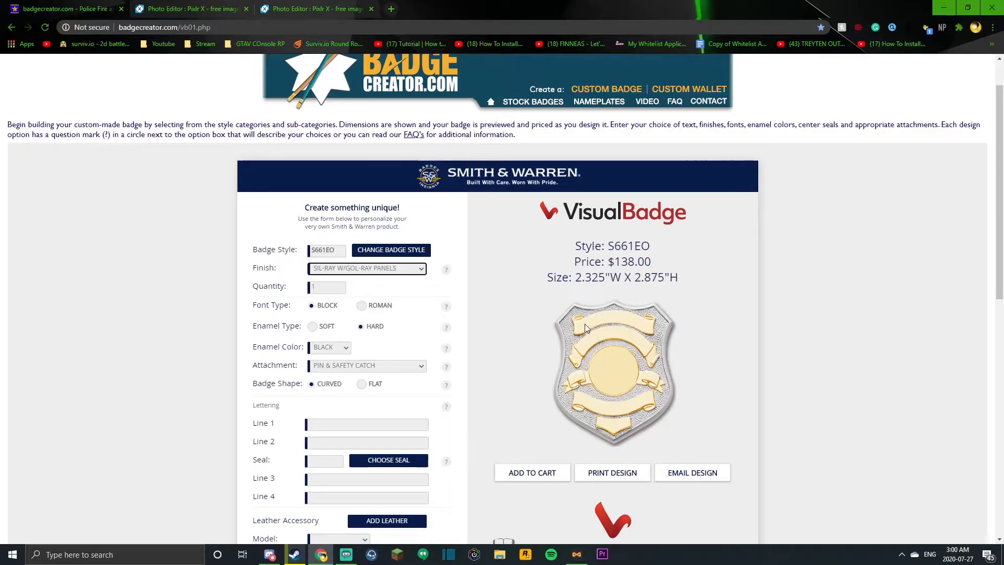
pyautogui.scroll(-1, 366, 245)
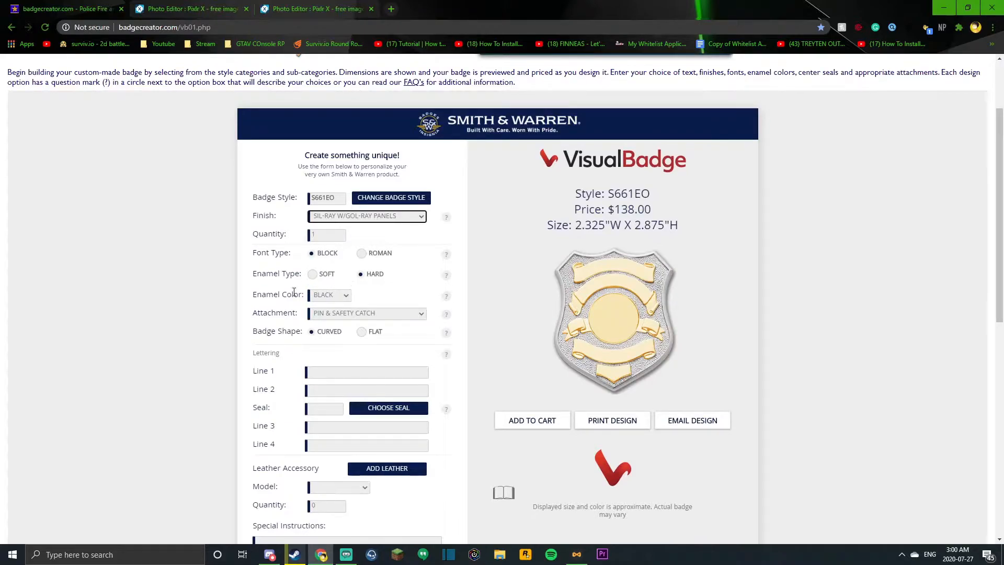
# Step: Try the flat badge shape, return it to curved, and keep black as the enamel color
pyautogui.scroll(-2, 333, 329)
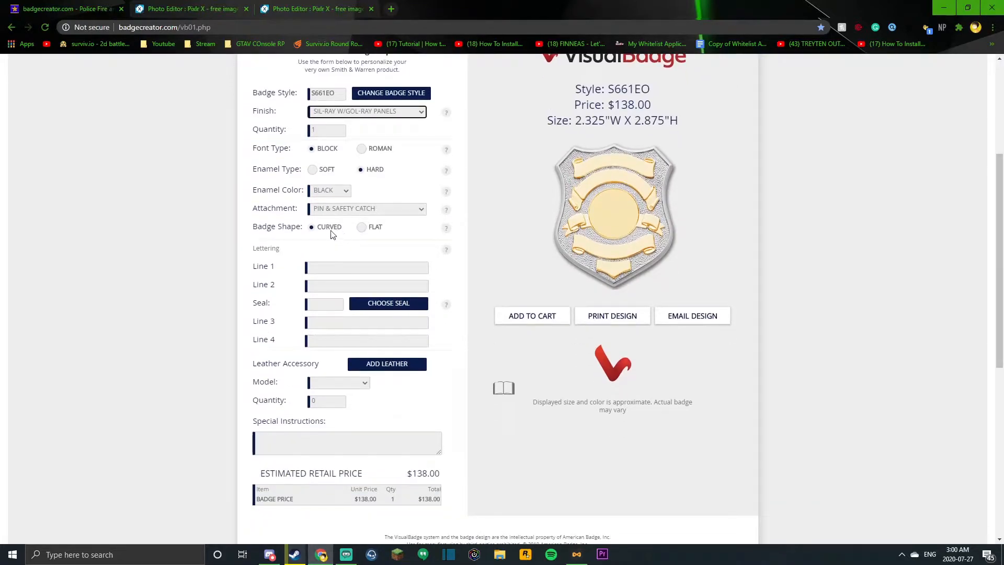
pyautogui.click(360, 228)
pyautogui.click(322, 230)
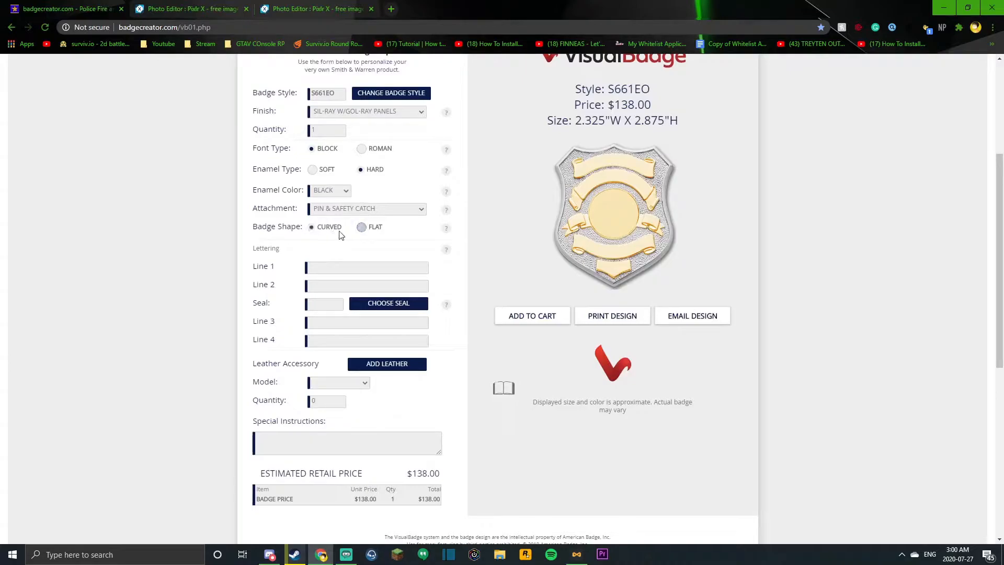
pyautogui.scroll(-1, 348, 219)
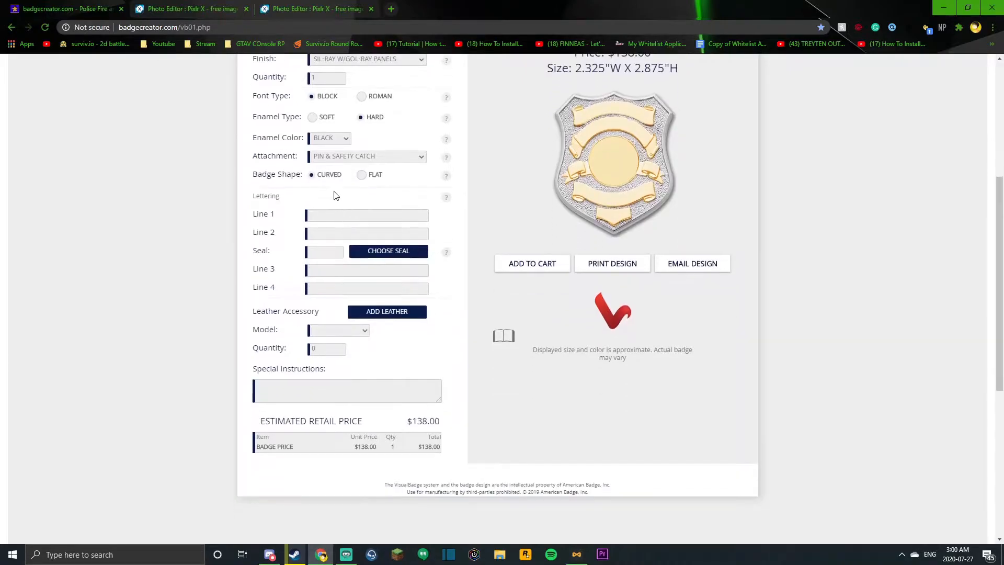
pyautogui.click(333, 137)
pyautogui.click(329, 149)
# Step: Enter CAPTAIN as the first lettering line and the officer's name as the second
pyautogui.click(327, 215)
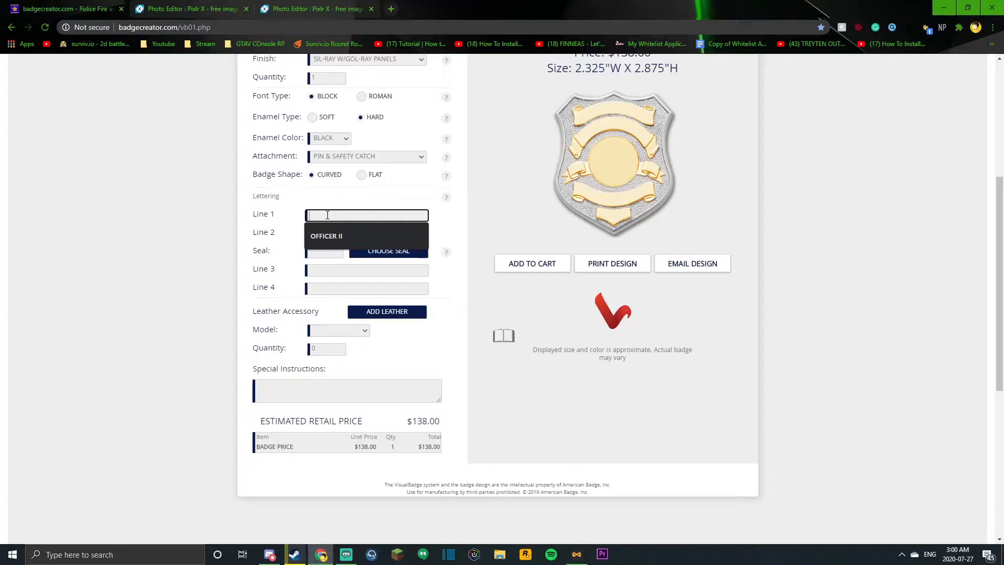
pyautogui.write('CAPTAIN')
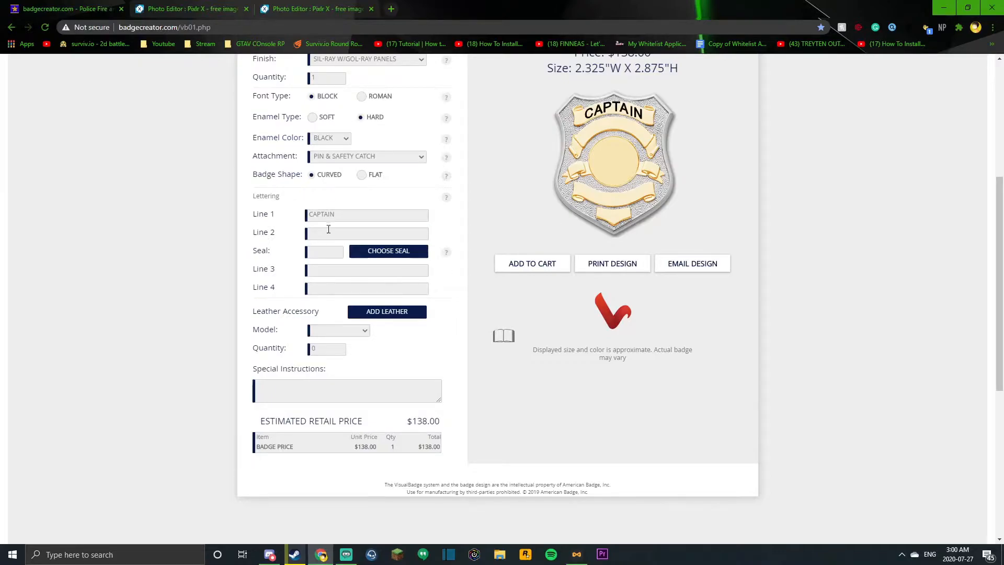
pyautogui.click(327, 233)
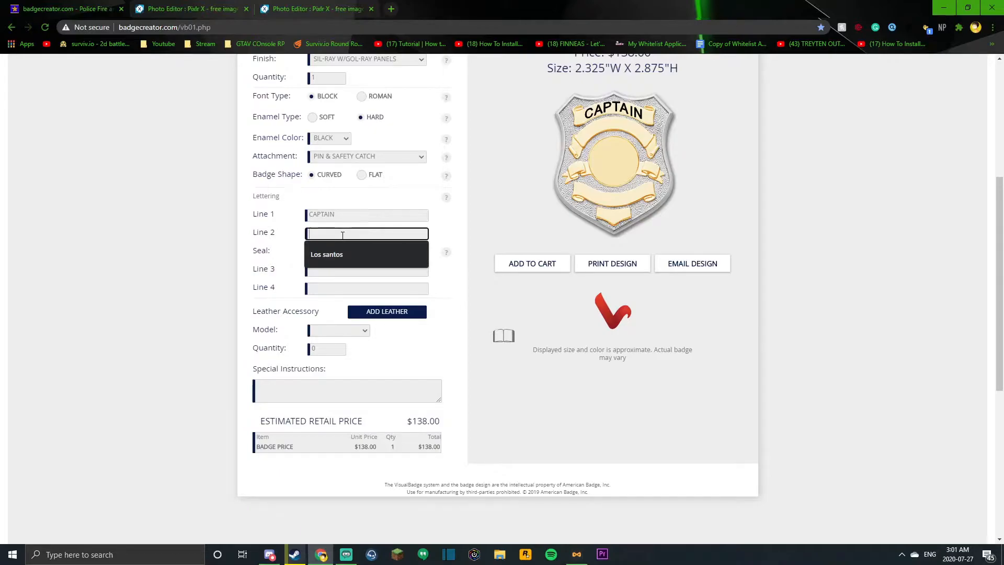
pyautogui.write('DANIEL S.')
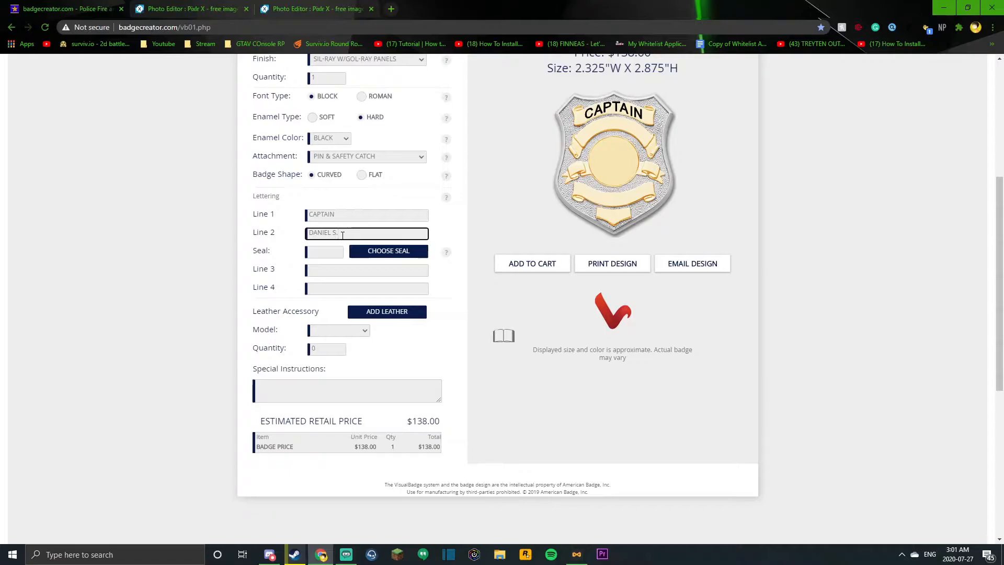
pyautogui.click(586, 195)
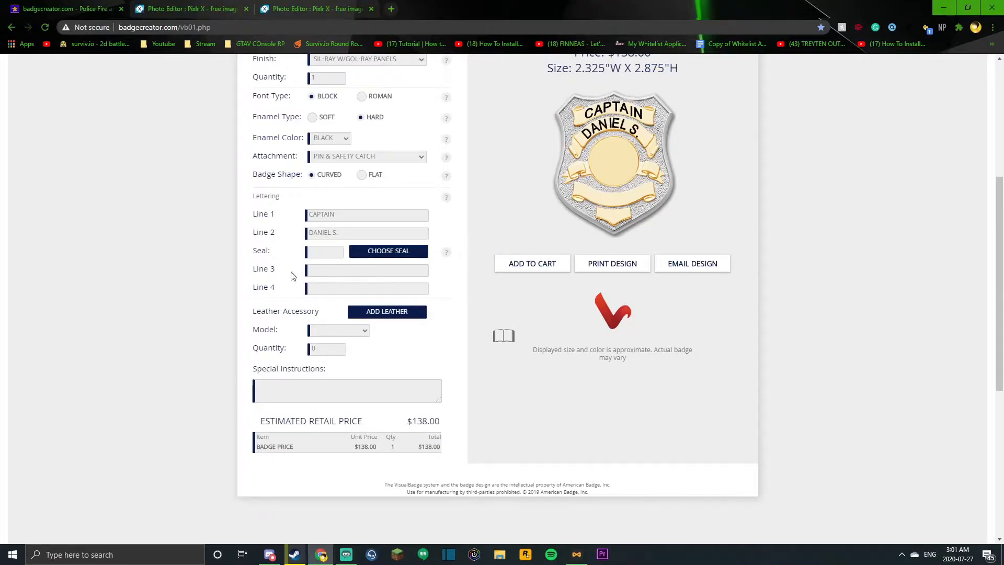
# Step: Enter LSPD as the third lettering line and A-103 as the fourth
pyautogui.click(316, 256)
pyautogui.click(422, 273)
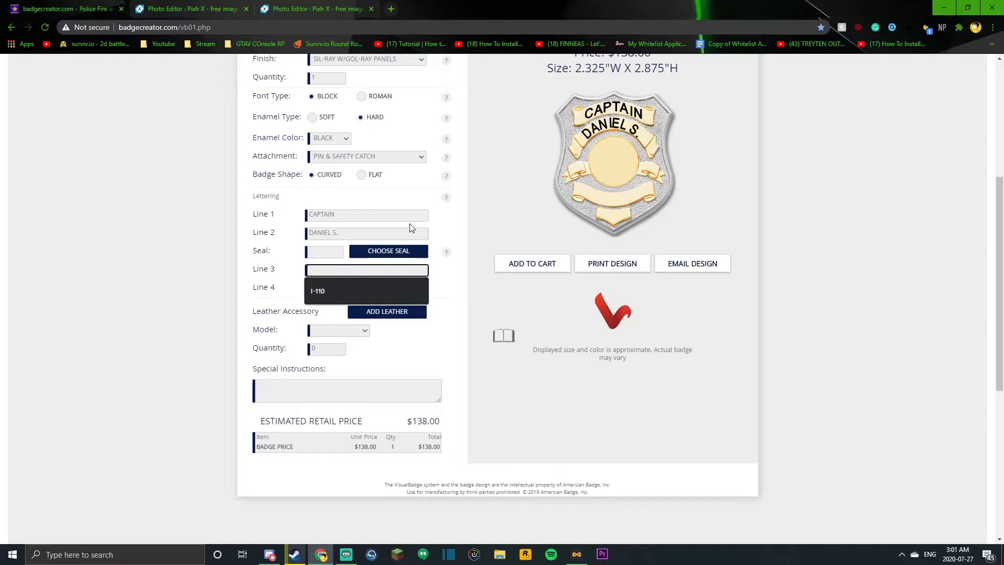
pyautogui.write('LO')
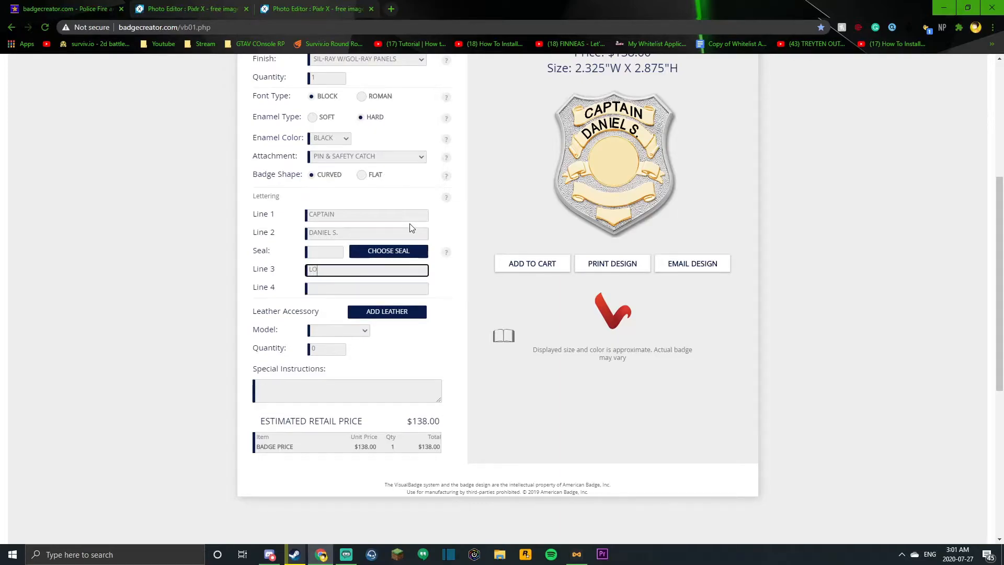
pyautogui.write('PD')
pyautogui.click(454, 211)
pyautogui.click(346, 289)
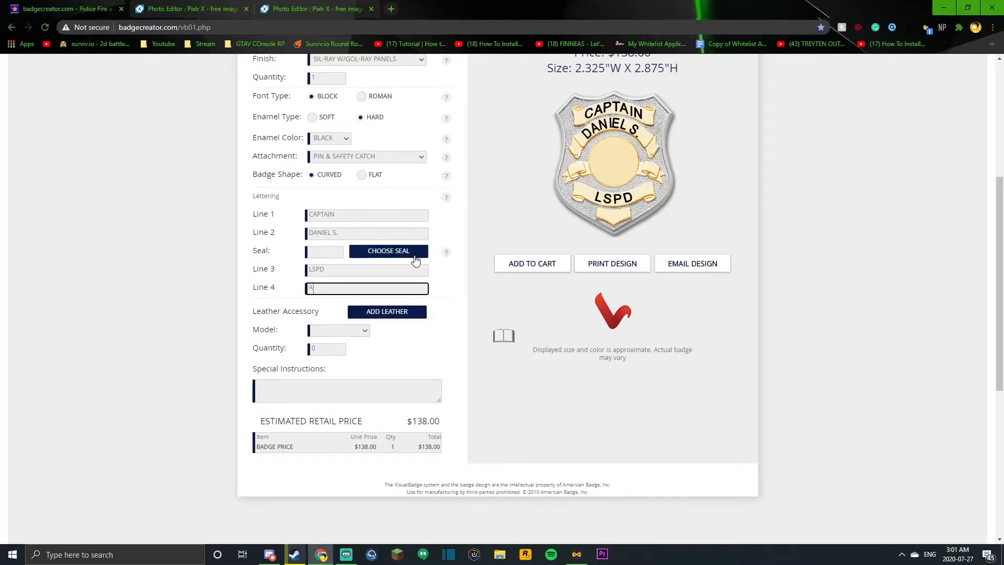
pyautogui.write('A-103')
pyautogui.click(444, 234)
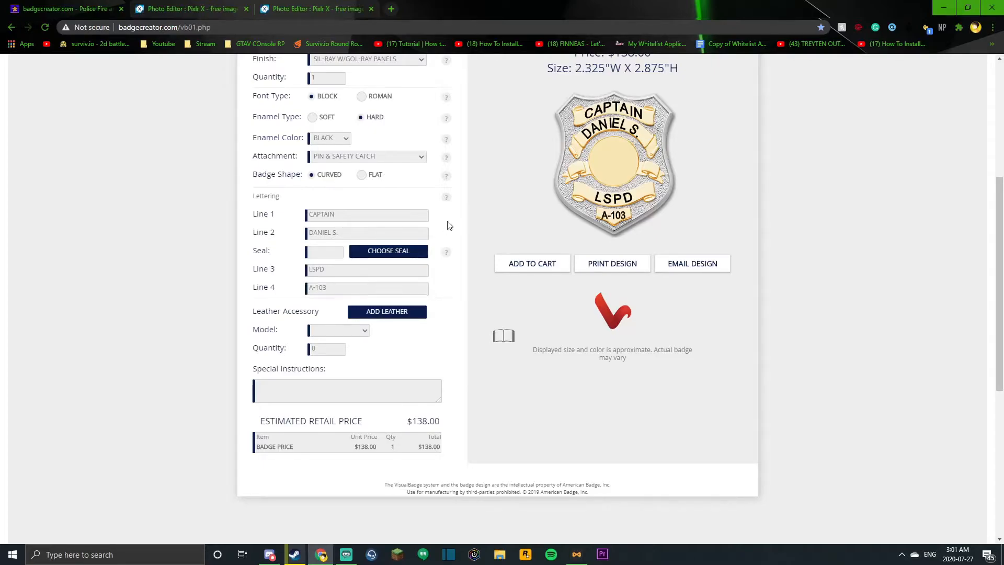
# Step: Browse the seal categories and choose the Canadian Province of Ontario seal C638M for the badge center
pyautogui.click(394, 253)
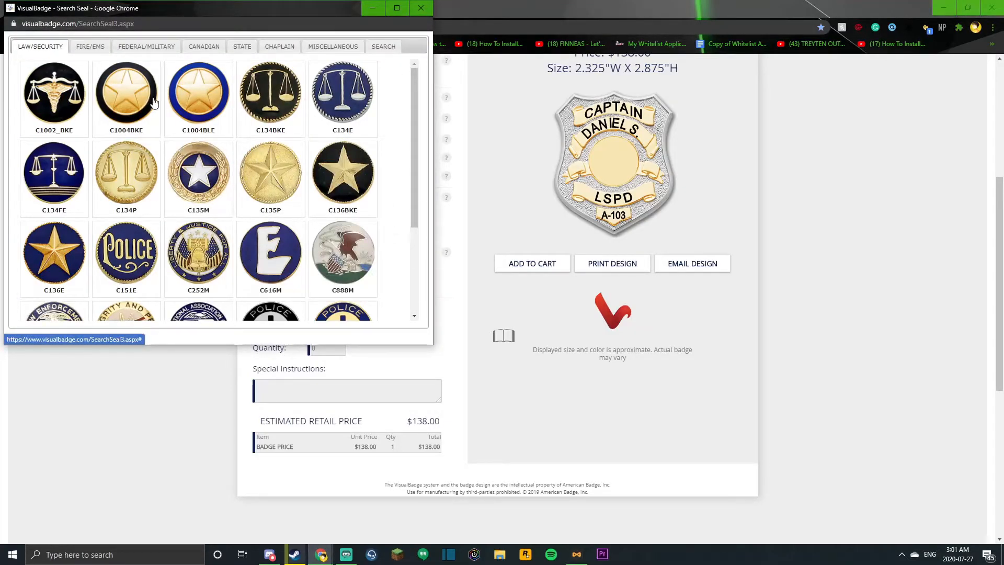
pyautogui.scroll(-2, 167, 113)
pyautogui.scroll(2, 157, 111)
pyautogui.click(94, 48)
pyautogui.click(146, 46)
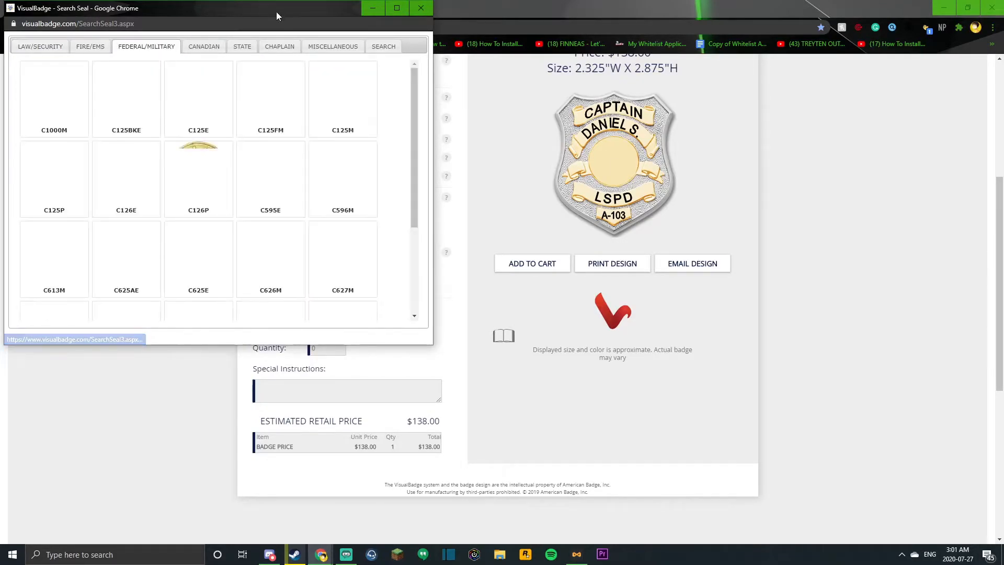
pyautogui.click(250, 51)
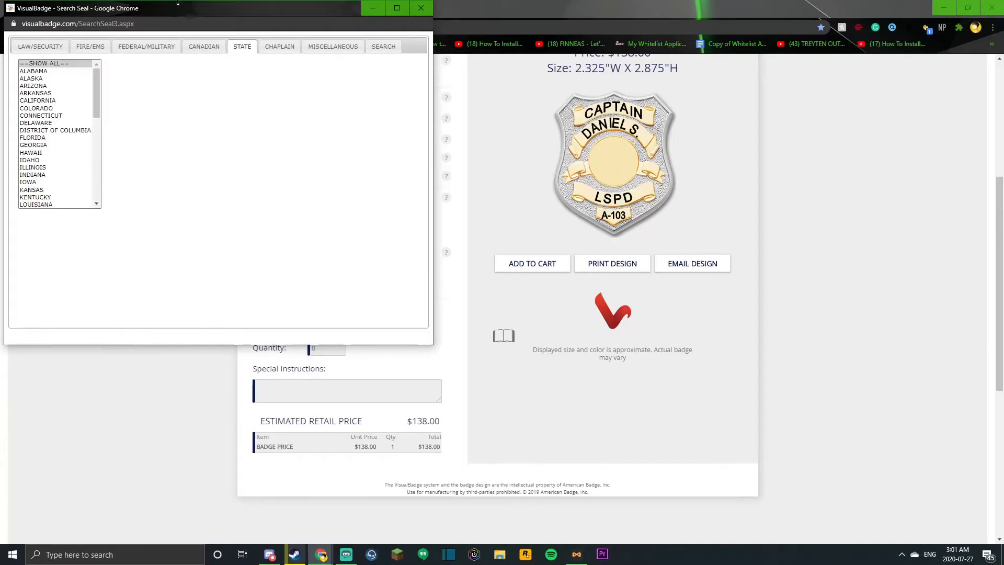
pyautogui.scroll(-10, 52, 120)
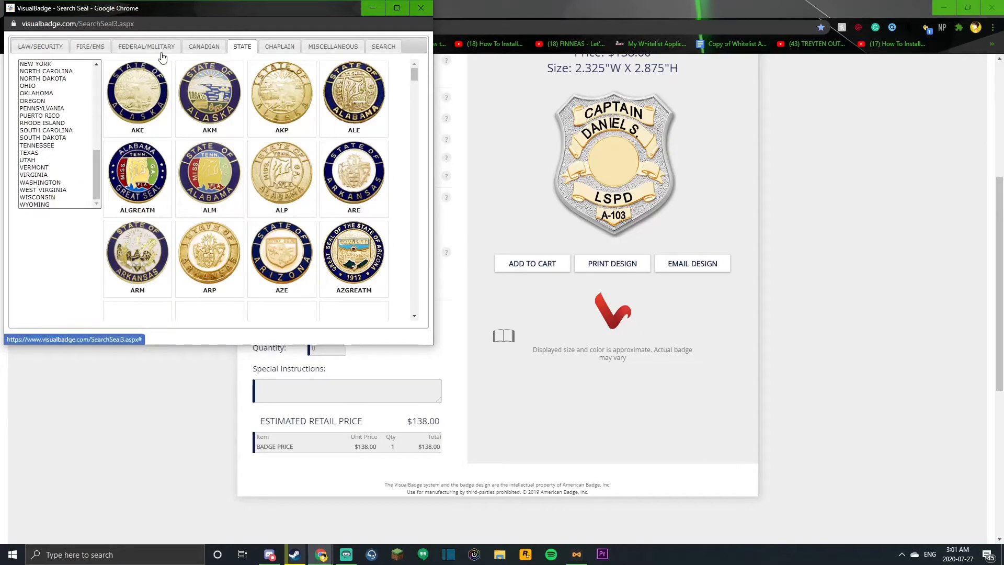
pyautogui.click(199, 49)
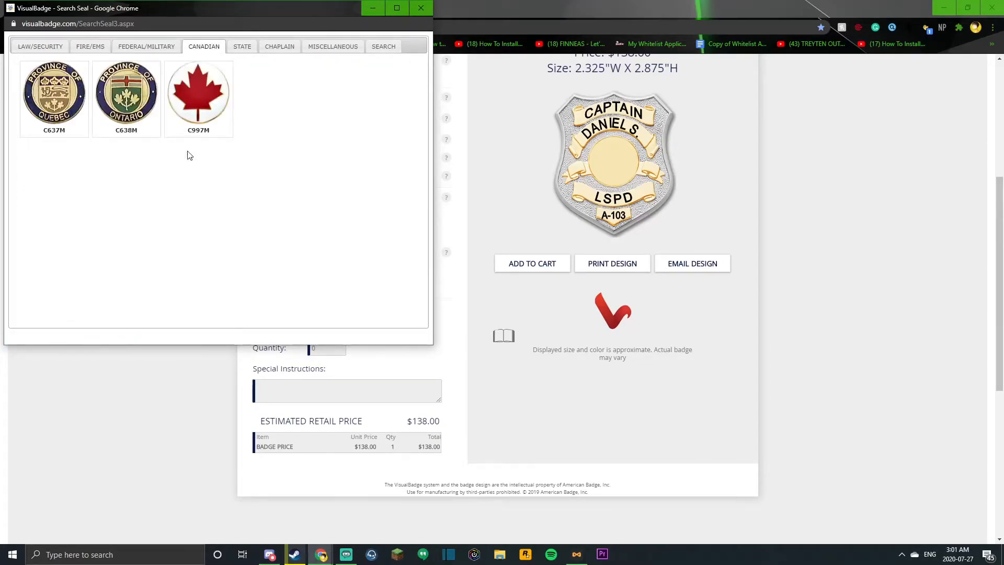
pyautogui.click(121, 84)
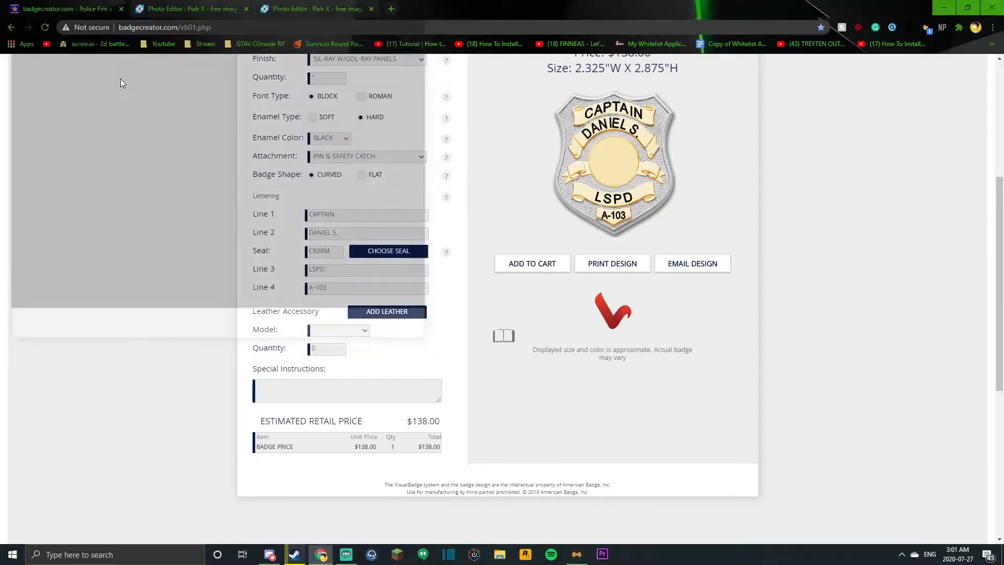
# Step: Copy the finished captain's badge image from the design preview
pyautogui.scroll(-1, 570, 238)
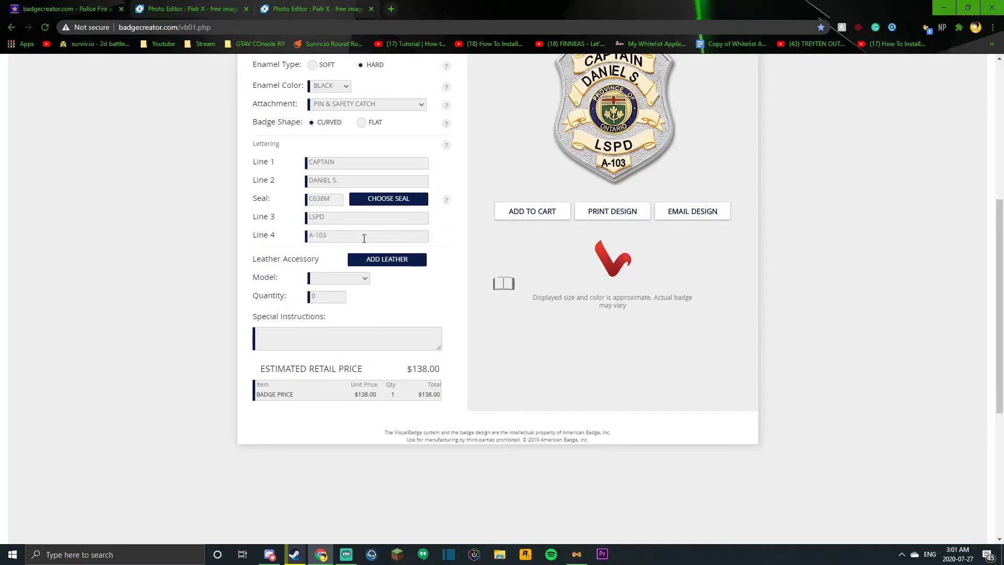
pyautogui.scroll(3, 473, 277)
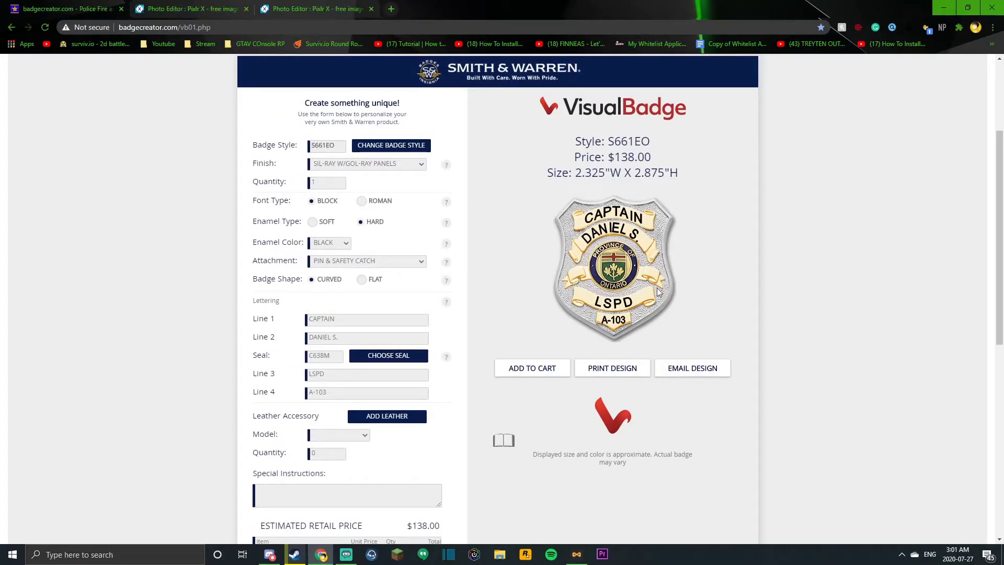
pyautogui.rightClick(612, 255)
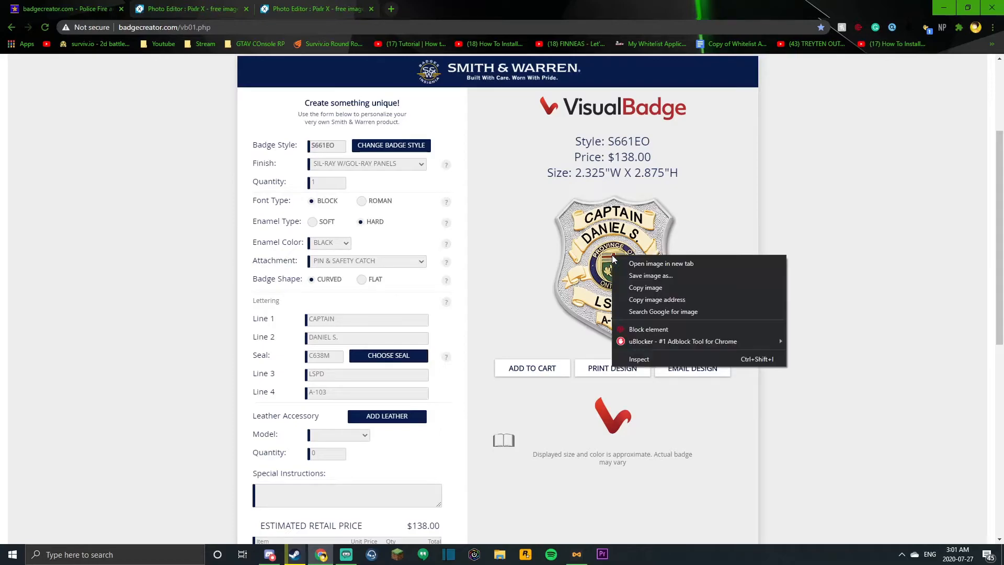
pyautogui.click(661, 287)
pyautogui.click(335, 8)
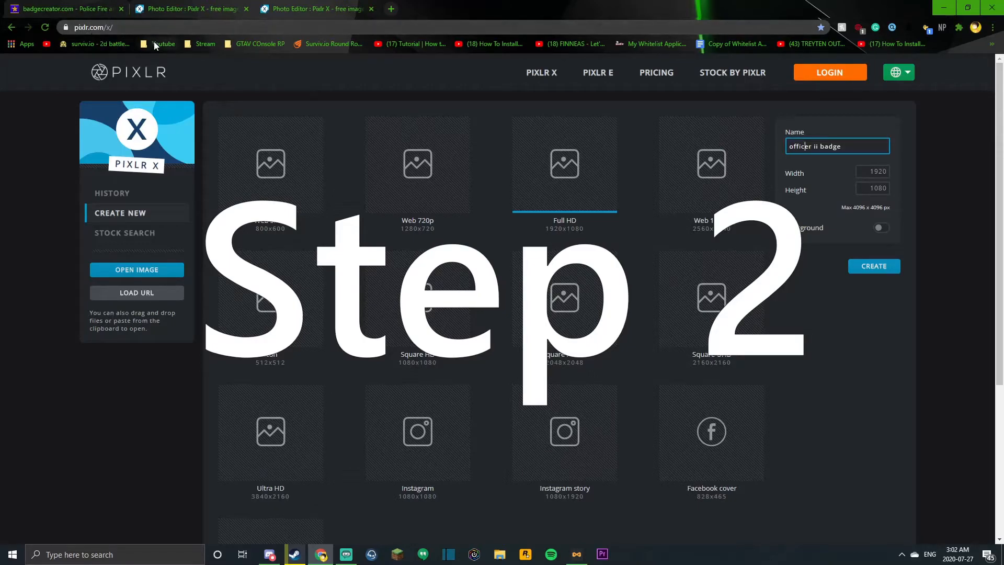
pyautogui.press('Return')
pyautogui.click(37, 7)
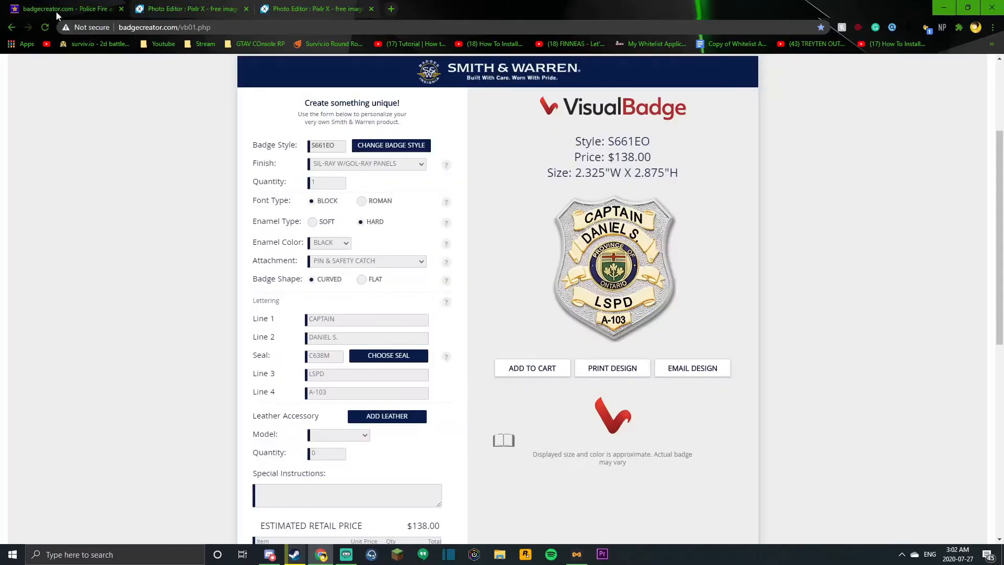
pyautogui.click(288, 7)
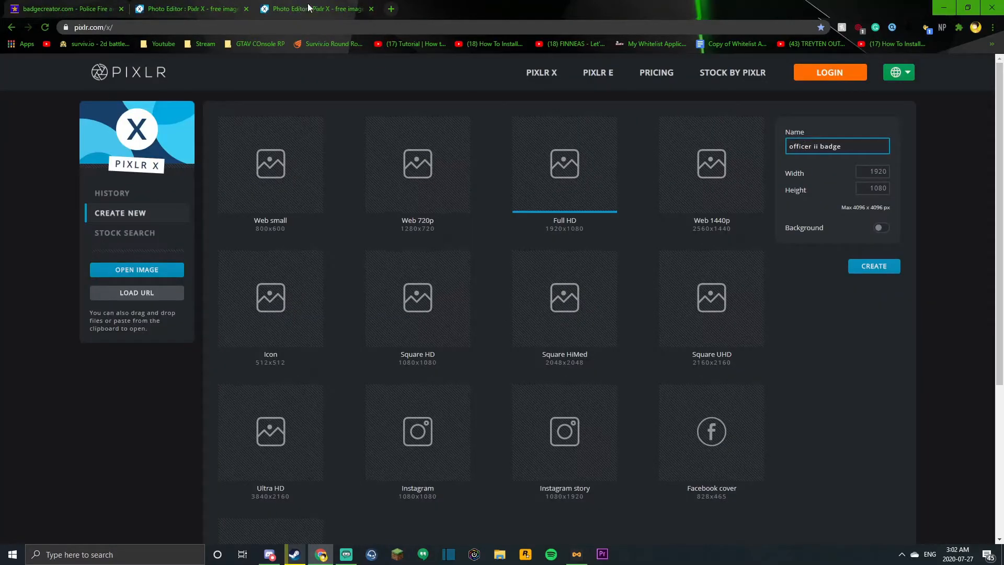
pyautogui.click(38, 8)
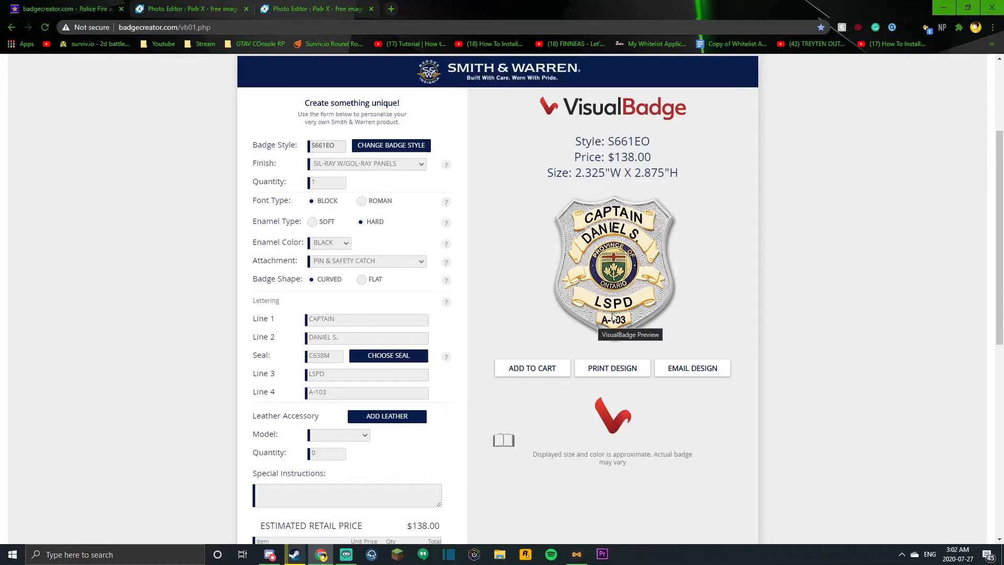
pyautogui.click(350, 5)
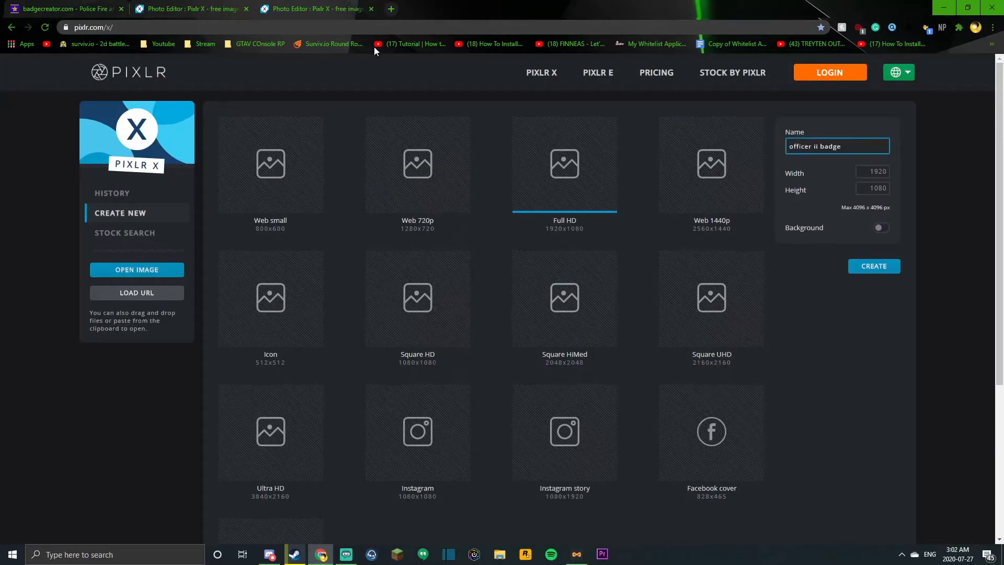
pyautogui.rightClick(349, 119)
pyautogui.click(267, 77)
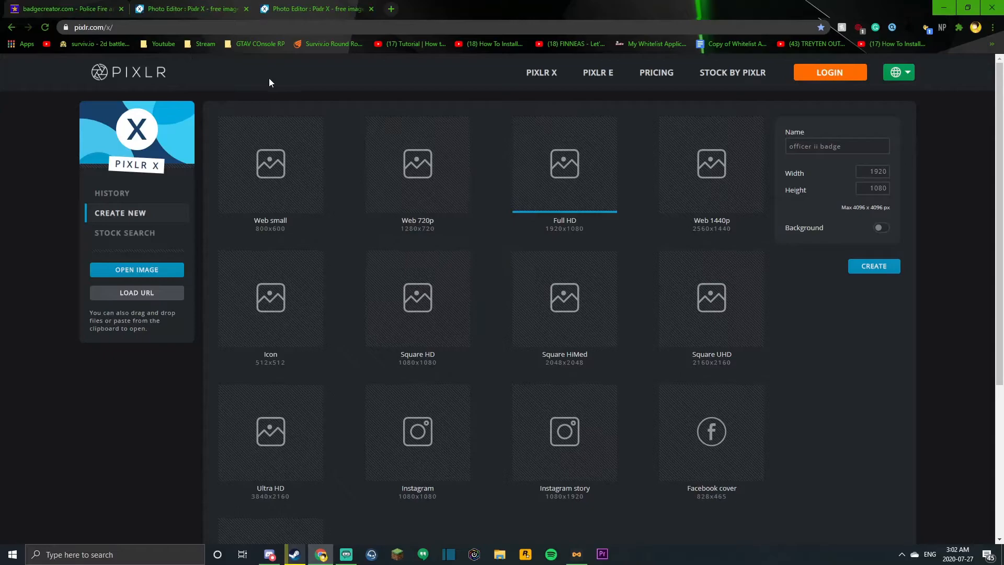
pyautogui.click(848, 146)
# Step: Switch to the blank Pixlr X canvas, apply an image size of 240 × 292 px, and paste the copied badge
pyautogui.click(205, 7)
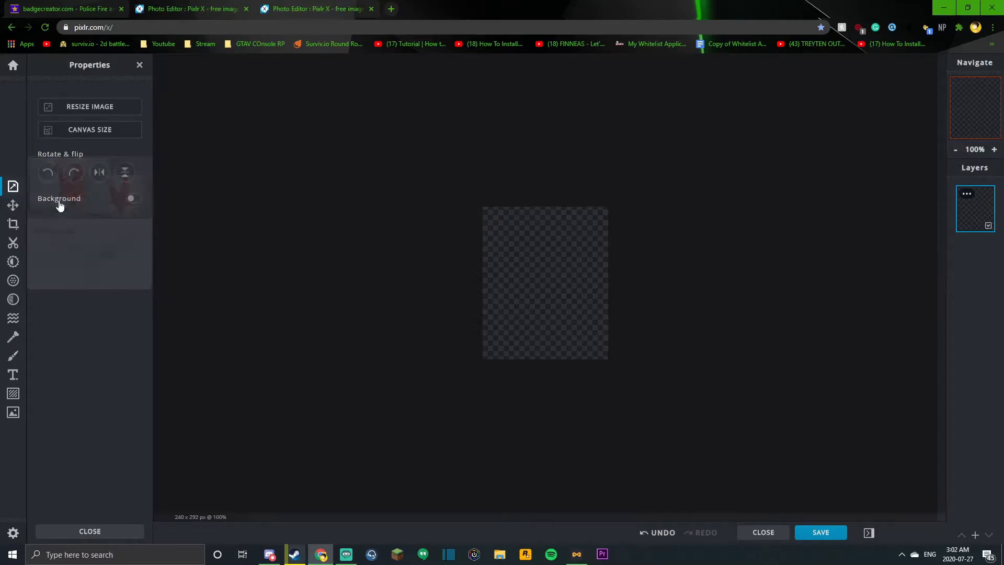
pyautogui.click(94, 106)
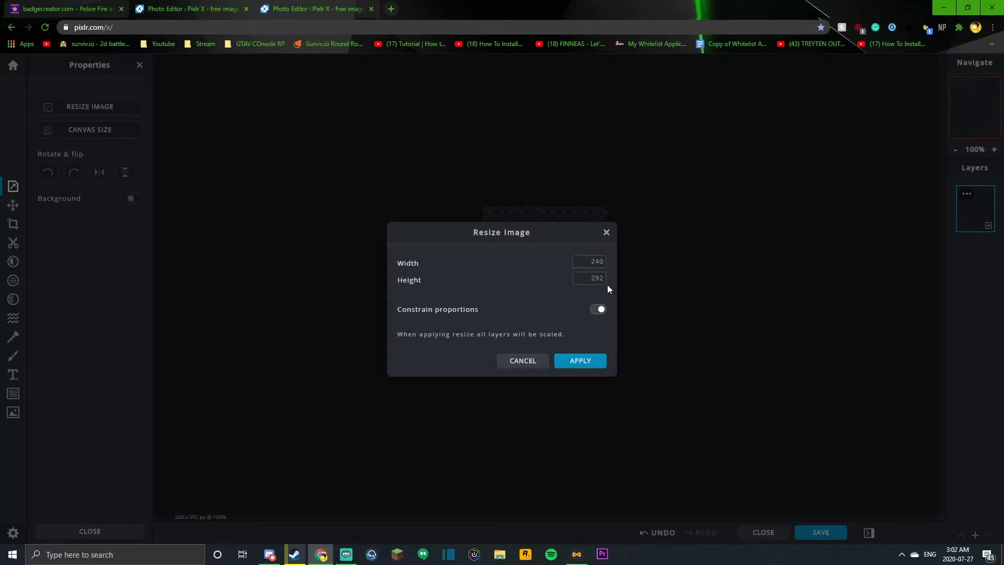
pyautogui.click(588, 360)
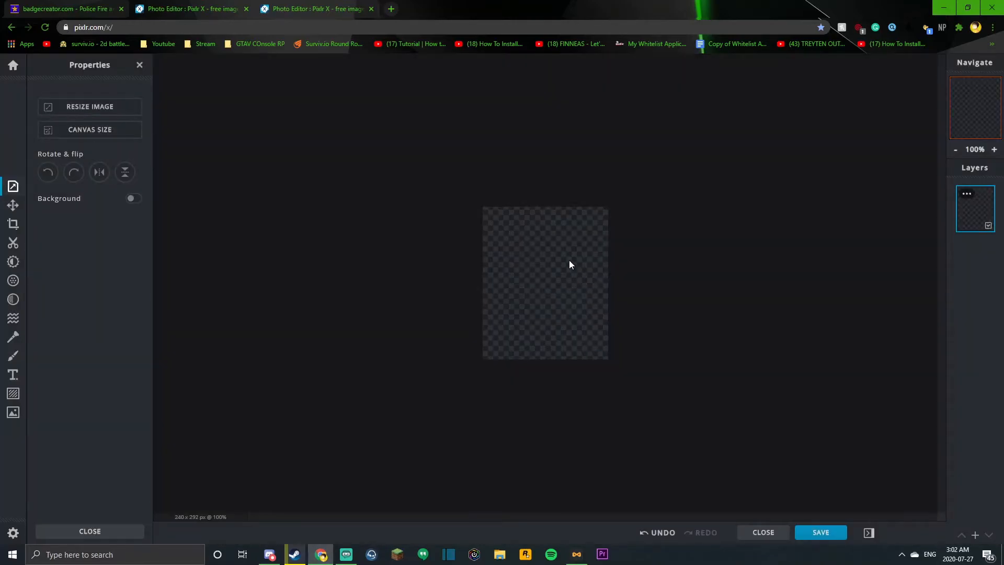
pyautogui.hotkey('ctrl', 'v')
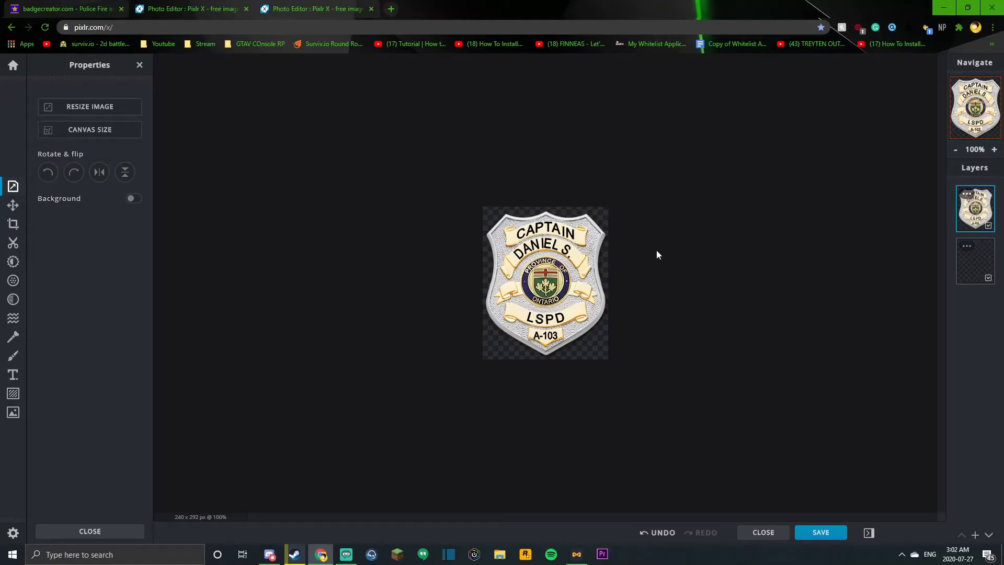
# Step: Scale the pasted badge down to about 211 × 252 px with Arrange and center it on the canvas
pyautogui.click(13, 205)
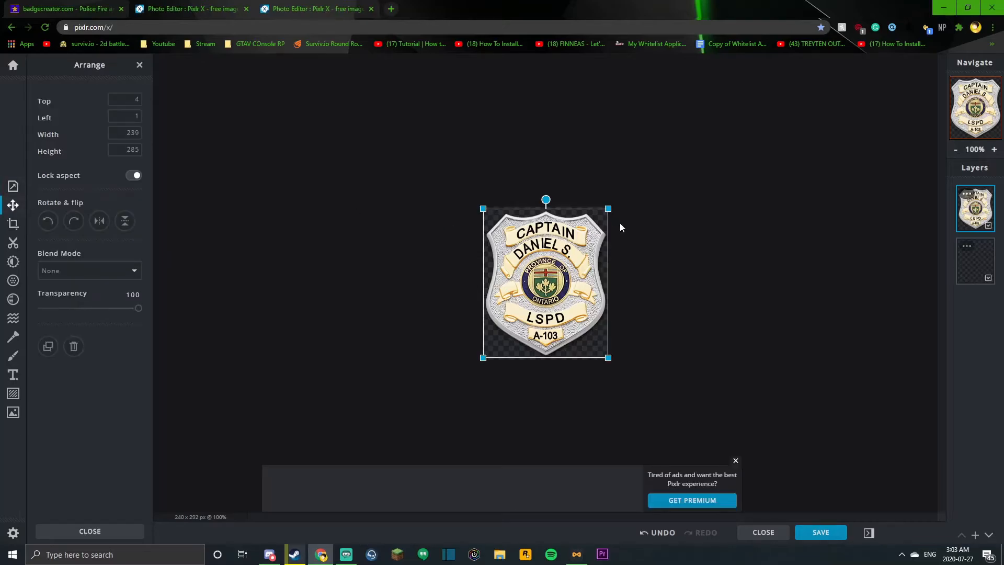
pyautogui.moveTo(608, 209); pyautogui.dragTo(594, 227)
pyautogui.moveTo(548, 291); pyautogui.dragTo(556, 283)
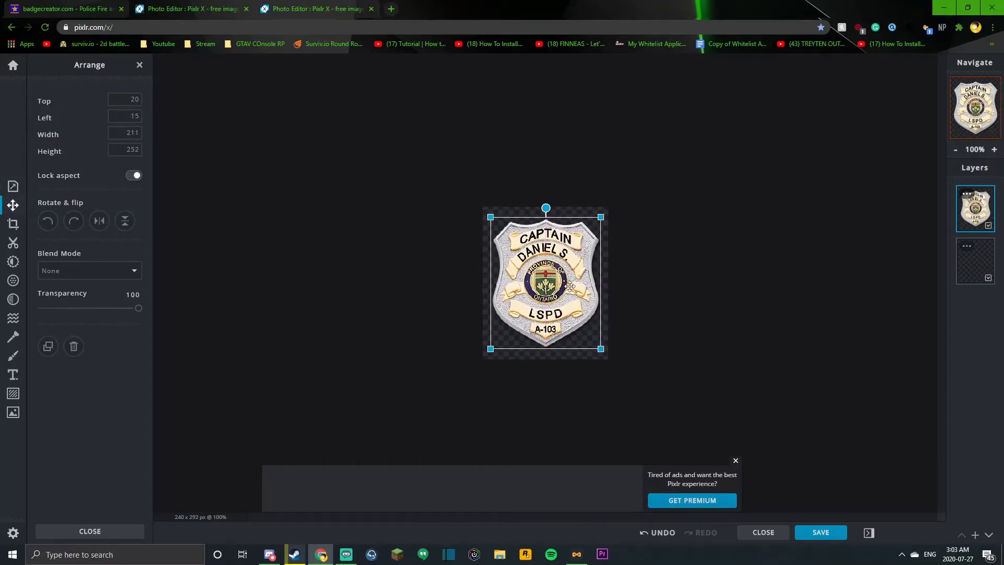
pyautogui.click(673, 267)
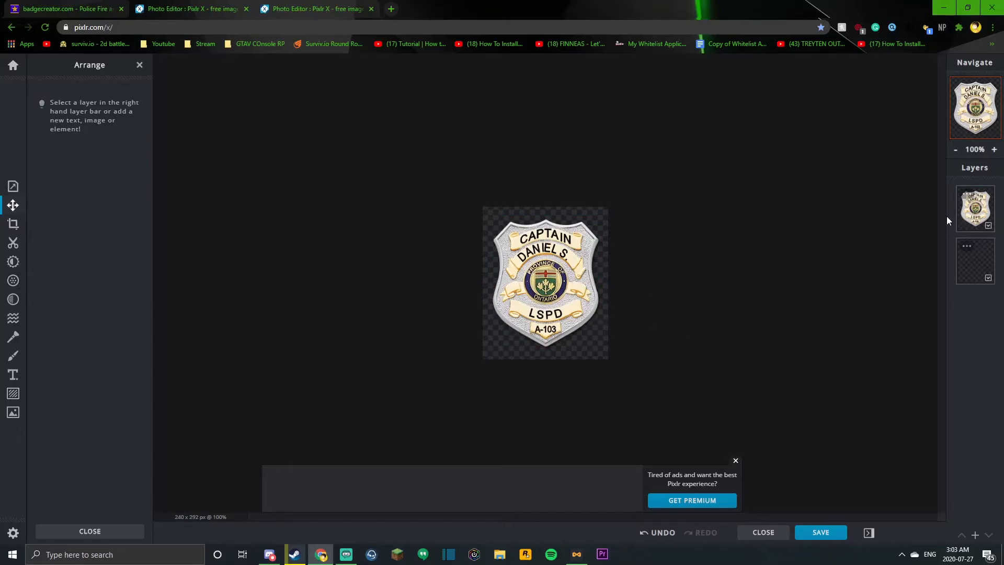
# Step: Save the image as a PNG named Tutorial Badge and download it
pyautogui.click(816, 539)
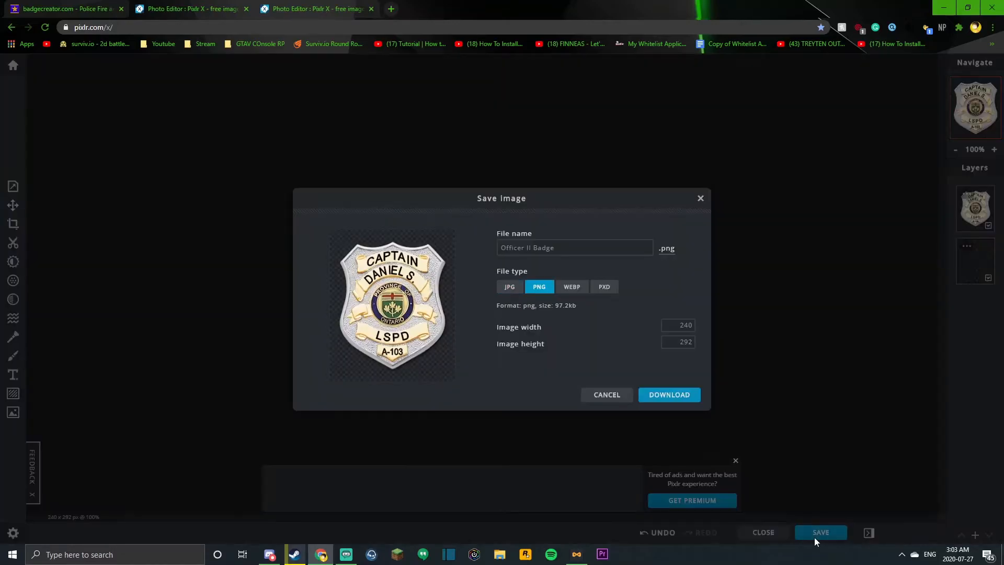
pyautogui.click(579, 252)
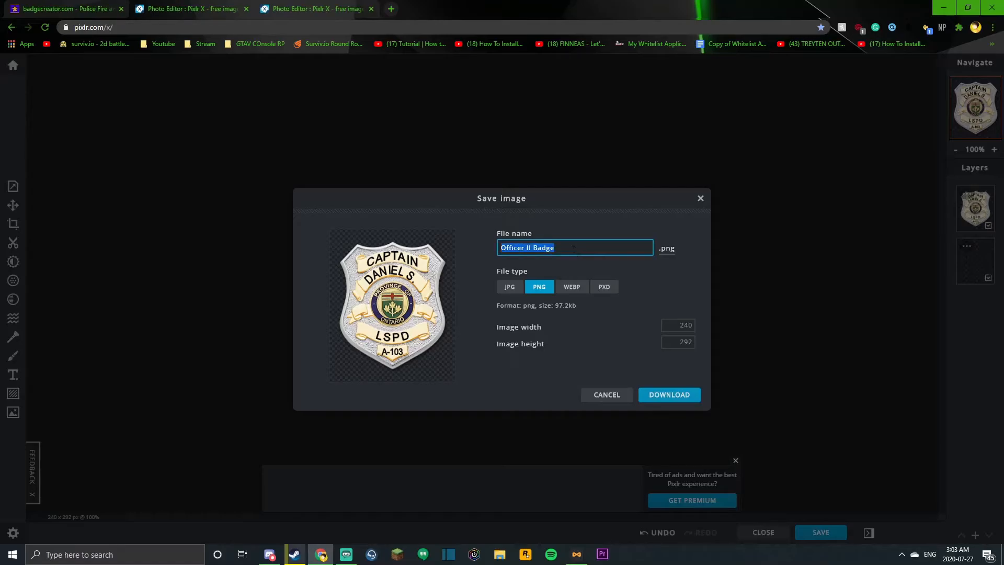
pyautogui.write('Tutir')
pyautogui.write('orial')
pyautogui.write(' Badge')
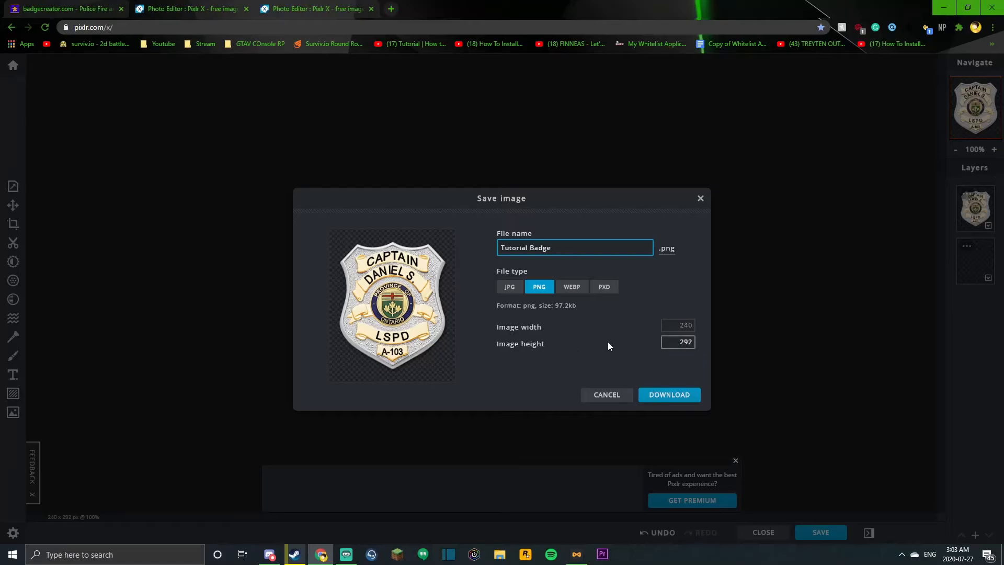
pyautogui.click(671, 395)
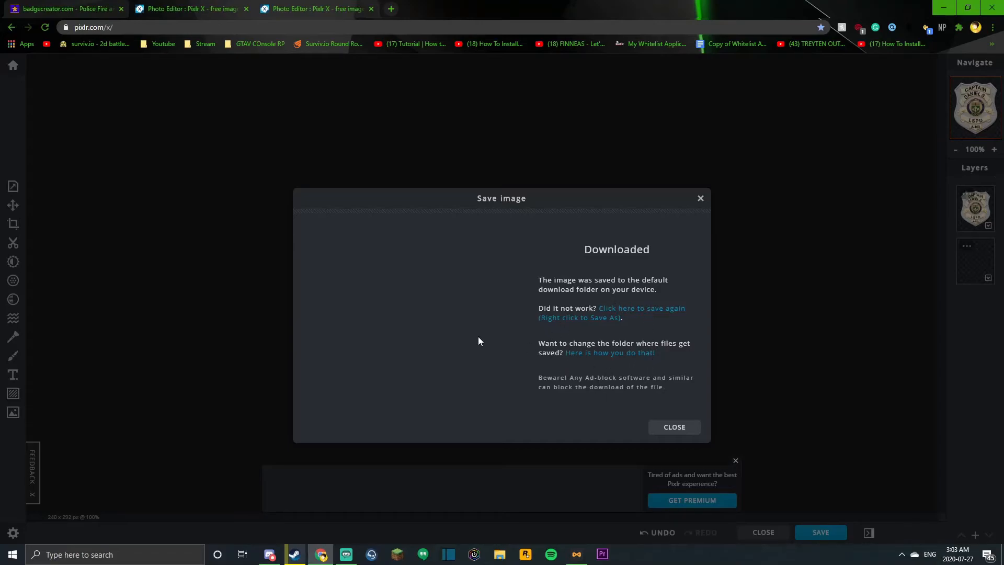
# Step: View the downloaded badge image in the photo viewer and close it
pyautogui.click(25, 520)
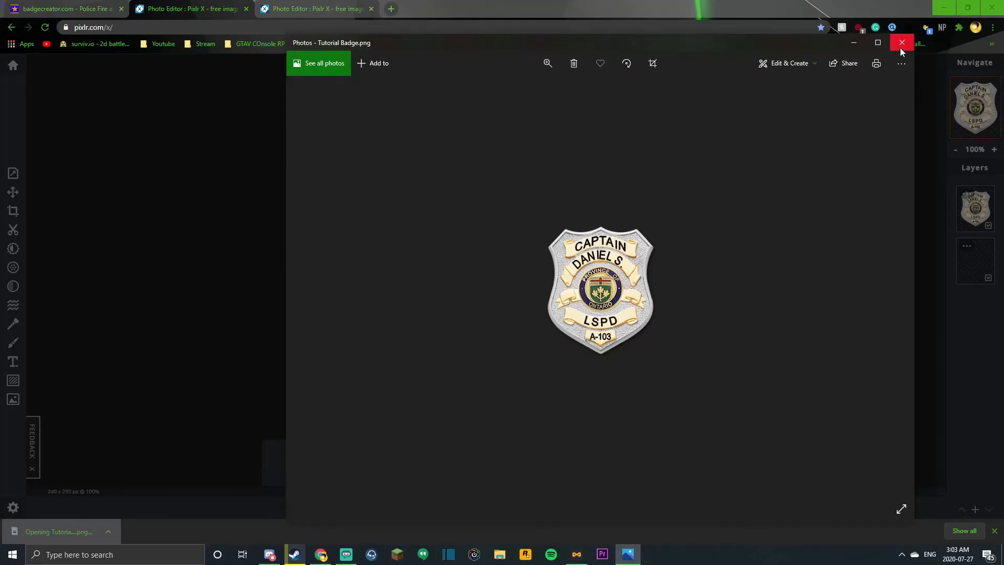
pyautogui.click(900, 47)
# Step: Reduce the browser window and open Tutorial Badge.png from the browser's download list to examine the exported badge
pyautogui.moveTo(723, 4); pyautogui.dragTo(618, 16)
pyautogui.click(856, 46)
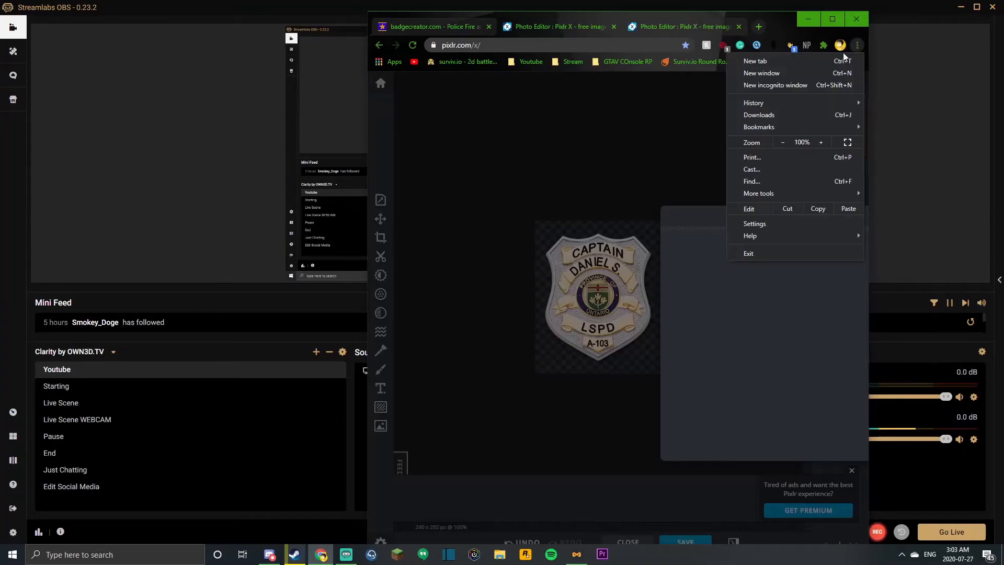
pyautogui.click(779, 112)
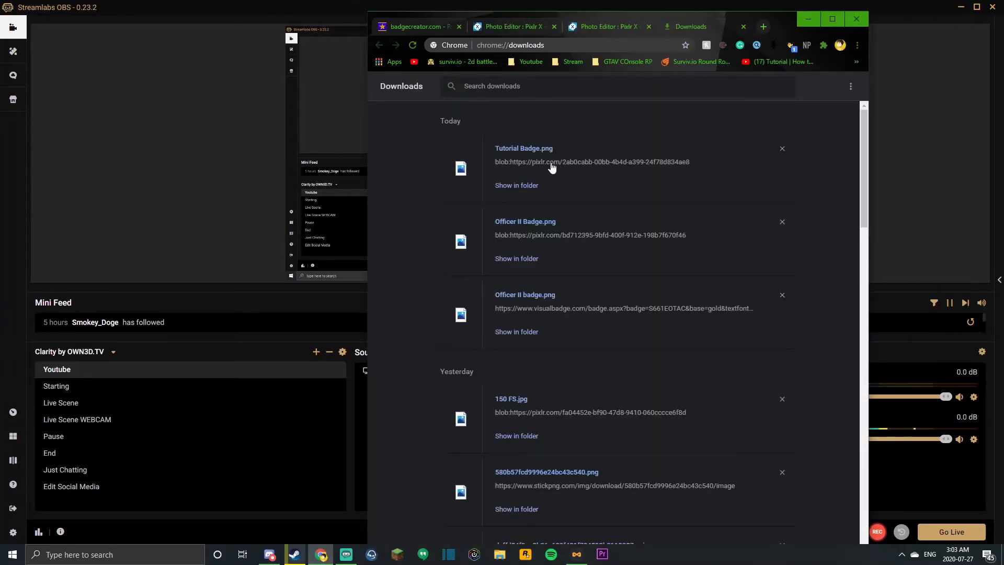
pyautogui.click(534, 149)
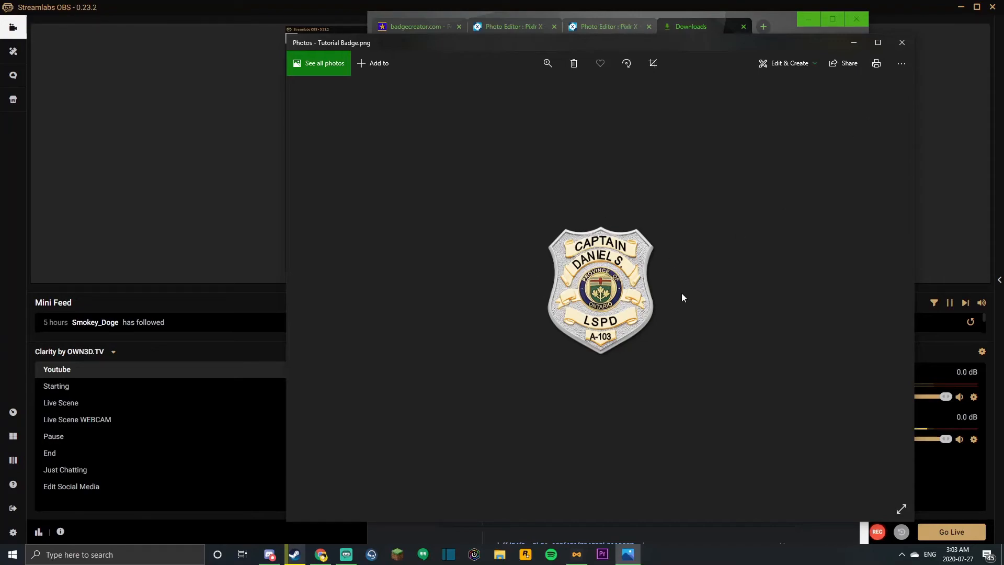
pyautogui.rightClick(613, 283)
pyautogui.click(682, 234)
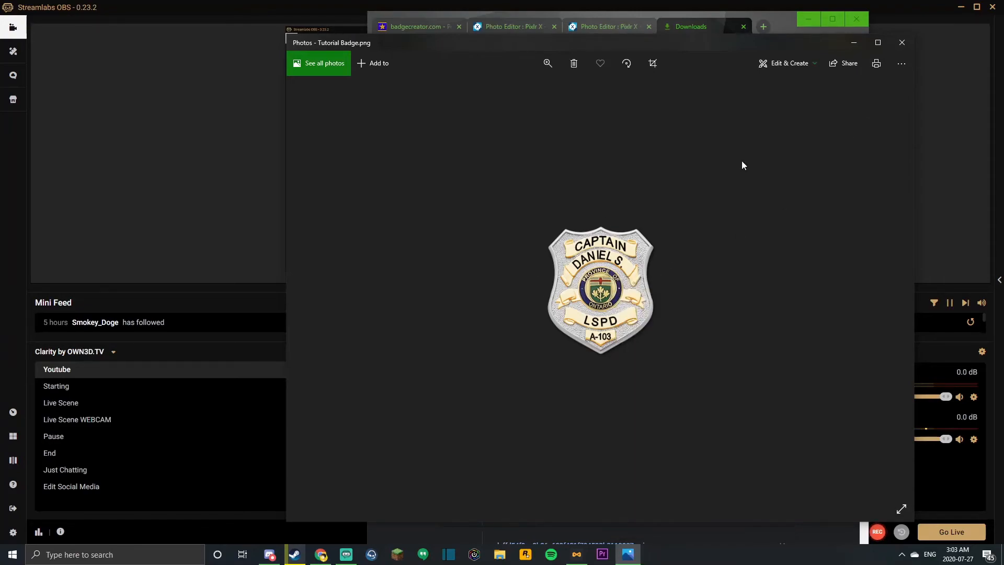